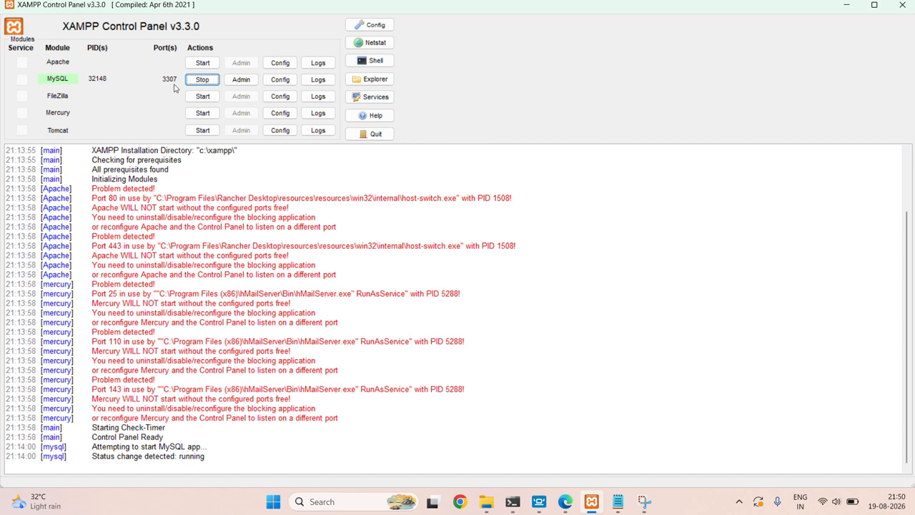
Launch HeidiSQL from Windows search.
{"action": "left_click", "coordinate": [373, 504]}
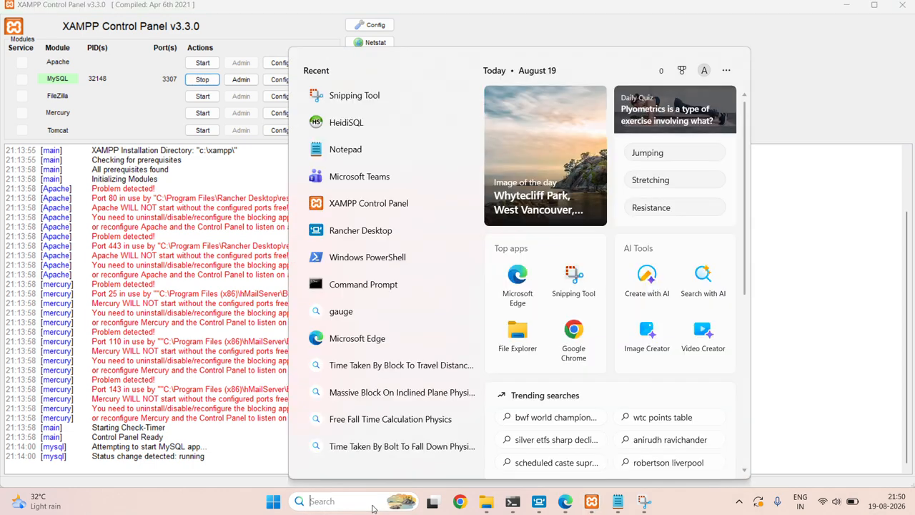
{"action": "type", "text": "he"}
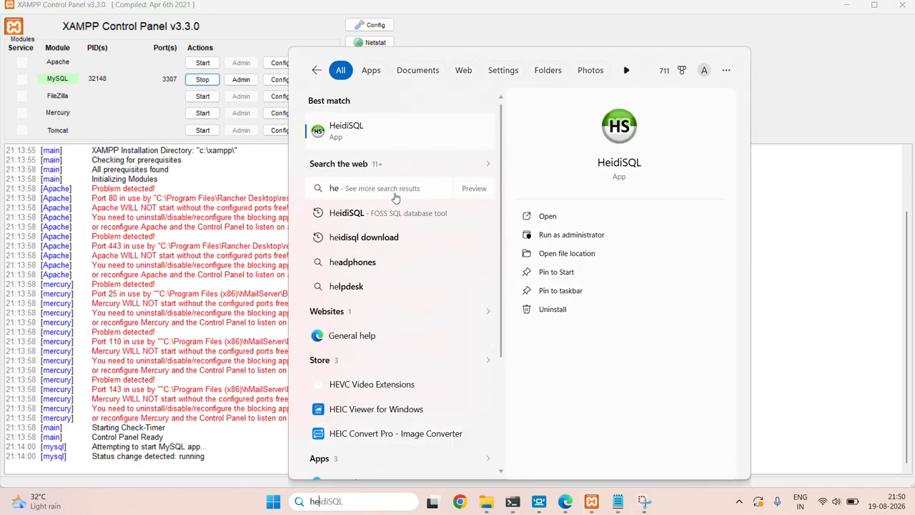
{"action": "left_click", "coordinate": [386, 127]}
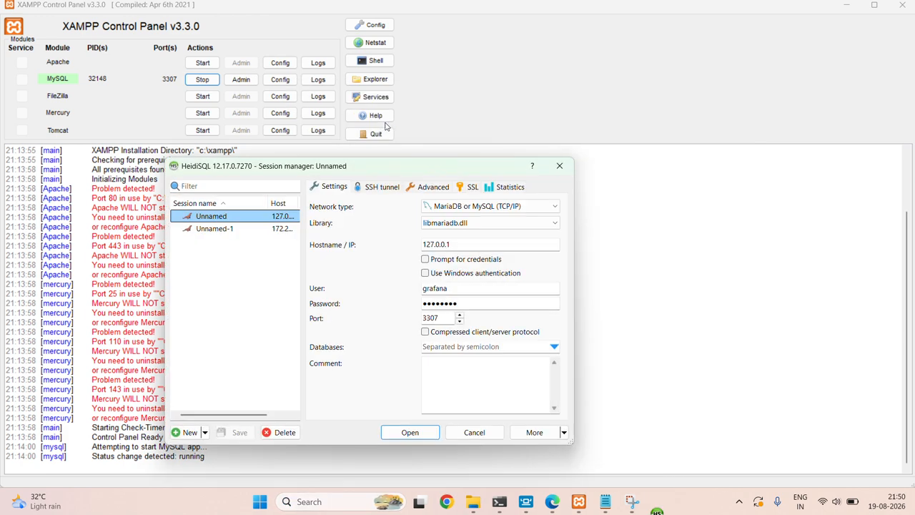
Check the Unnamed session's user, password and port 3307, then connect to 127.0.0.1.
{"action": "left_click", "coordinate": [474, 290]}
{"action": "left_click_drag", "start_coordinate": [474, 289], "coordinate": [341, 292]}
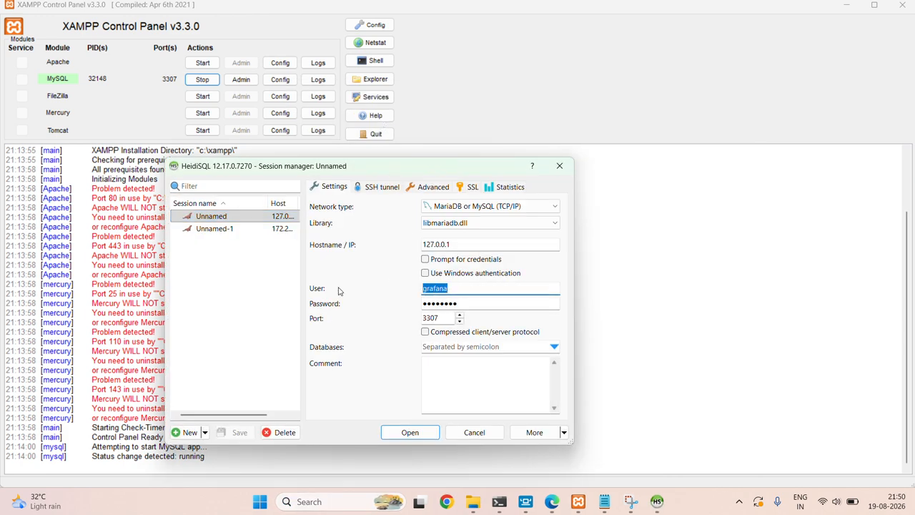
{"action": "left_click_drag", "start_coordinate": [462, 306], "coordinate": [343, 327]}
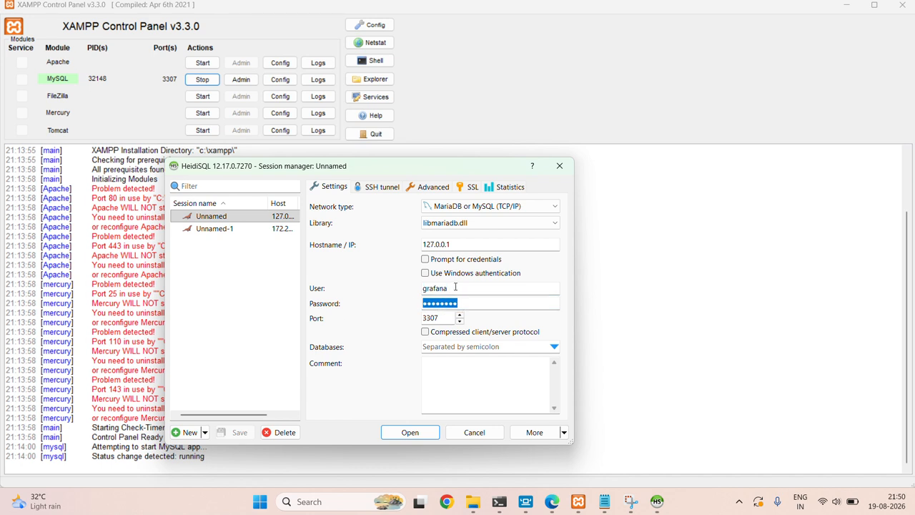
{"action": "left_click_drag", "start_coordinate": [457, 289], "coordinate": [372, 306]}
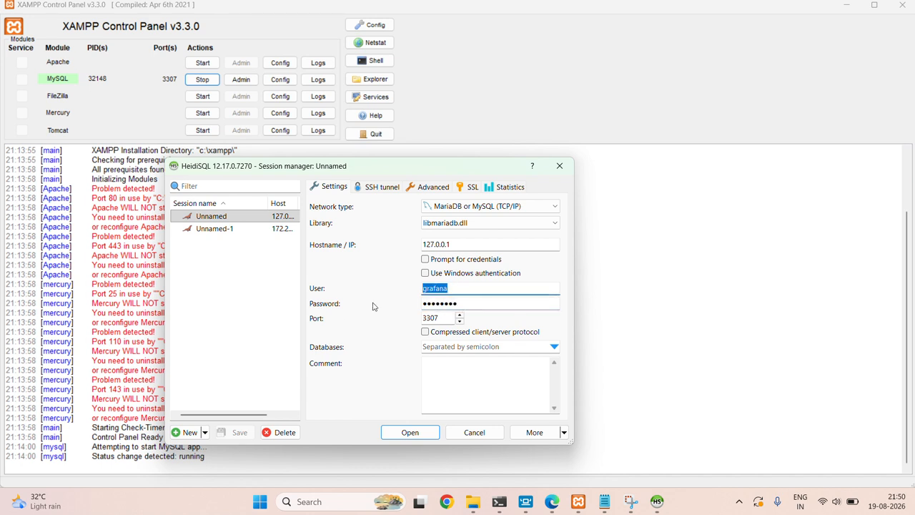
{"action": "left_click", "coordinate": [464, 303]}
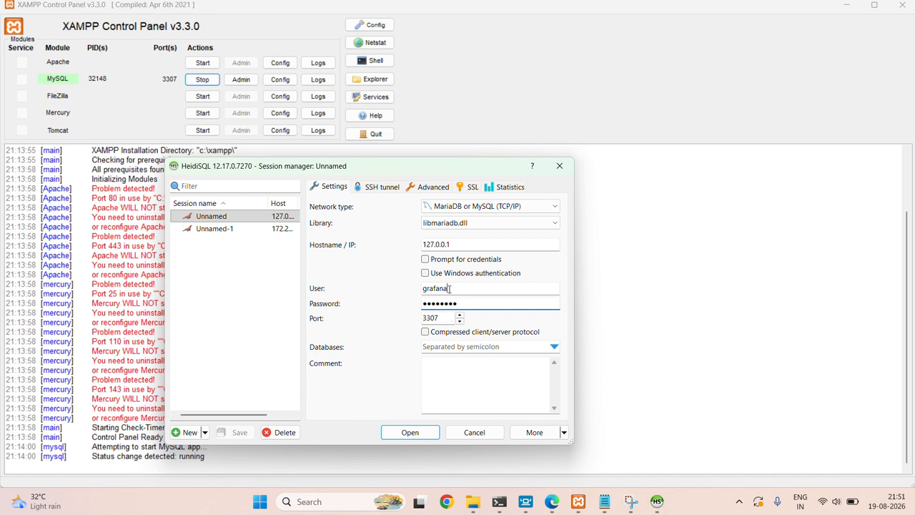
{"action": "left_click_drag", "start_coordinate": [450, 288], "coordinate": [262, 311]}
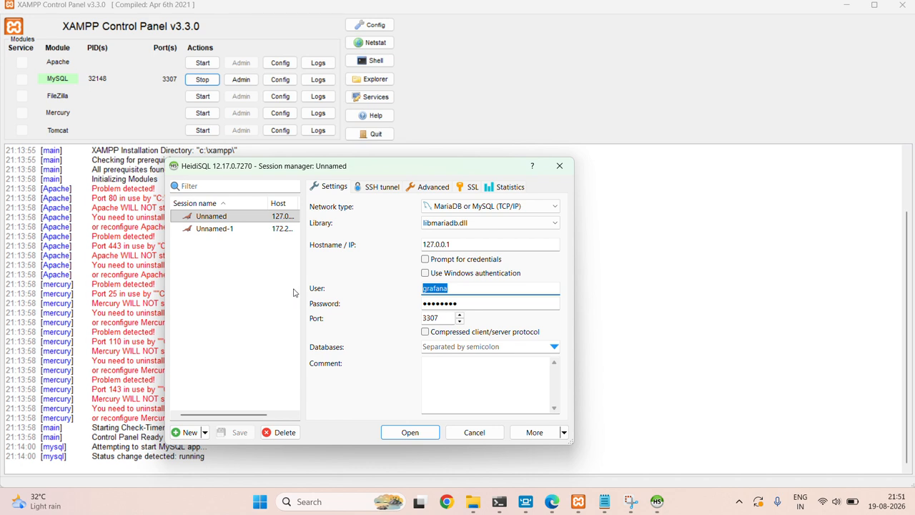
{"action": "left_click_drag", "start_coordinate": [455, 302], "coordinate": [371, 333]}
{"action": "left_click", "coordinate": [462, 291]}
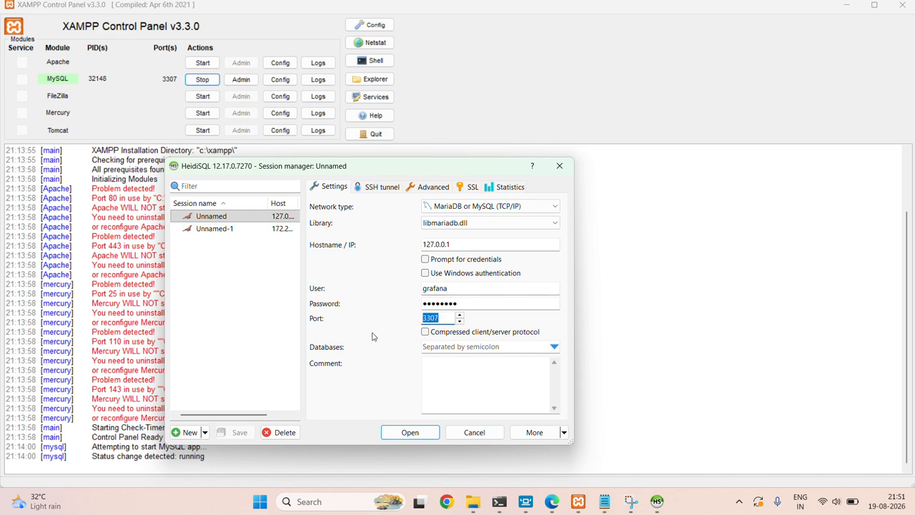
{"action": "left_click", "coordinate": [422, 432]}
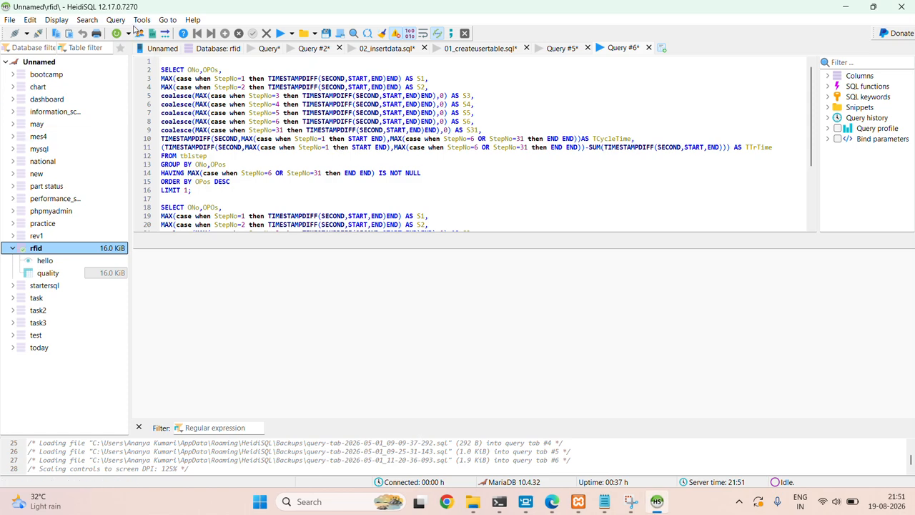
{"action": "left_click", "coordinate": [142, 20]}
{"action": "left_click", "coordinate": [159, 48]}
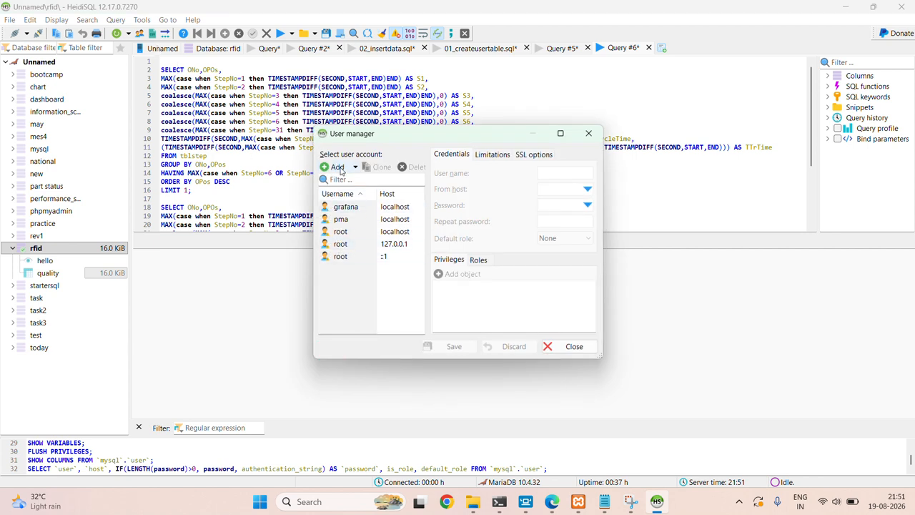
{"action": "left_click", "coordinate": [341, 171]}
{"action": "left_click", "coordinate": [337, 179]}
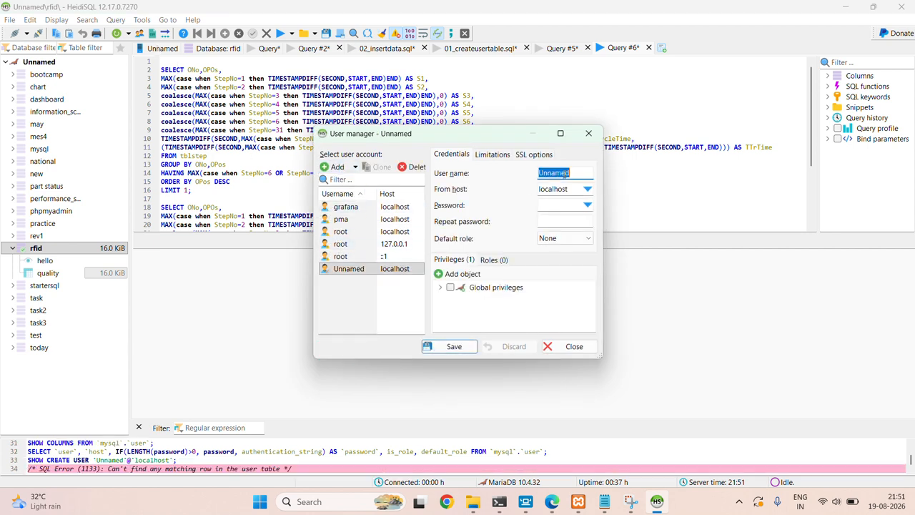
{"action": "left_click", "coordinate": [546, 207]}
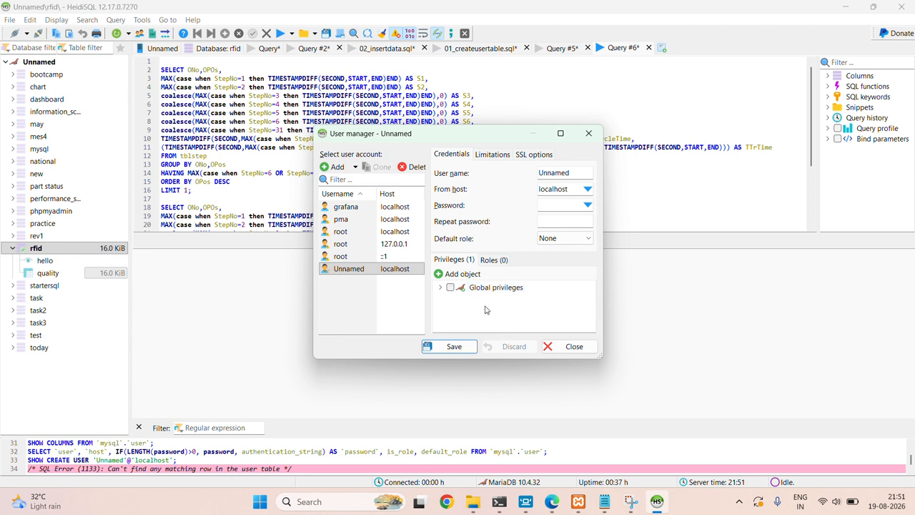
{"action": "left_click", "coordinate": [589, 136]}
{"action": "left_click", "coordinate": [487, 247]}
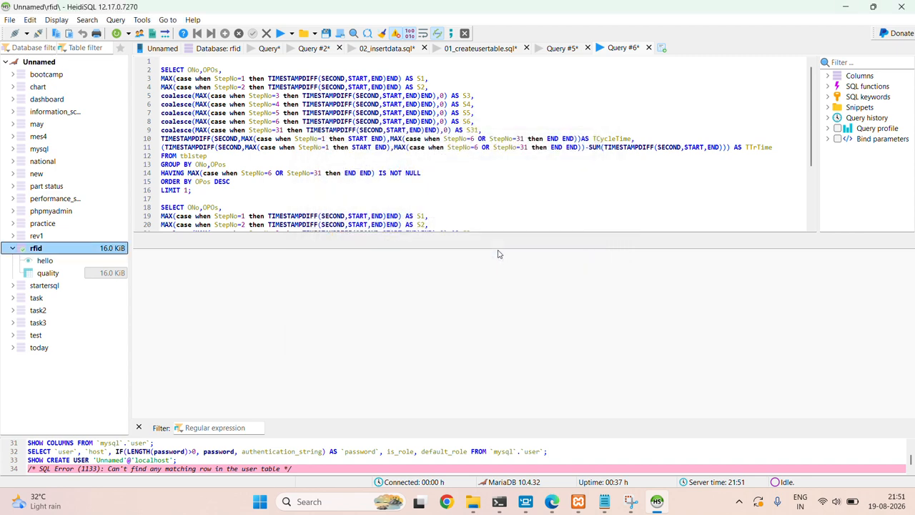
Show rfid.quality's two rows in the Data tab, then switch to Grafana's Data sources page.
{"action": "left_click", "coordinate": [47, 272]}
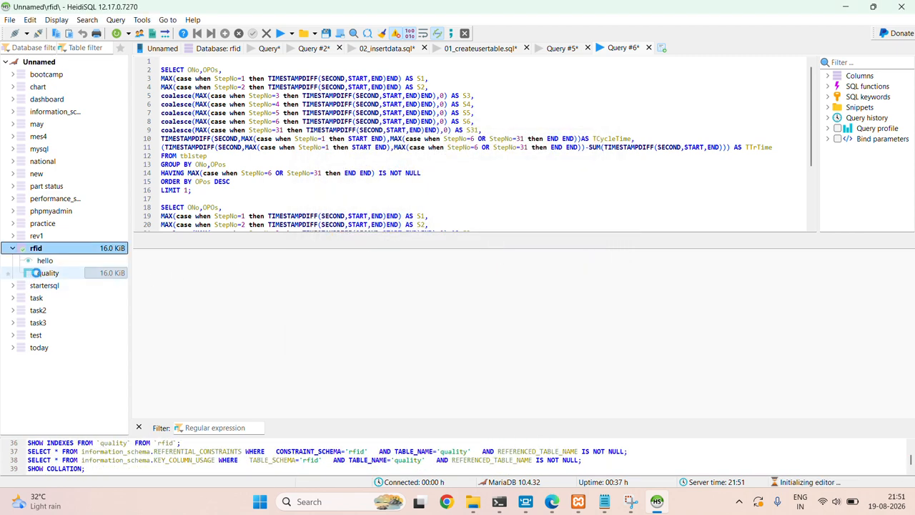
{"action": "left_click", "coordinate": [42, 250]}
{"action": "left_click", "coordinate": [56, 273]}
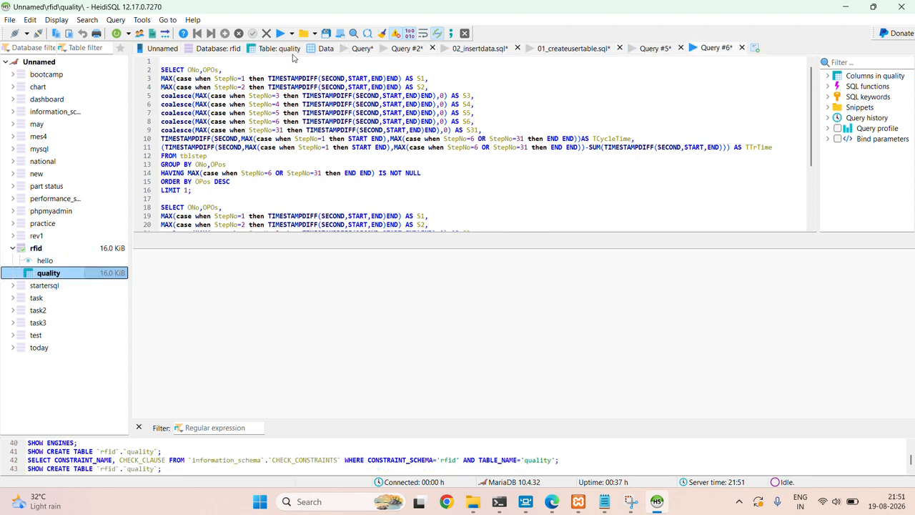
{"action": "left_click", "coordinate": [322, 52]}
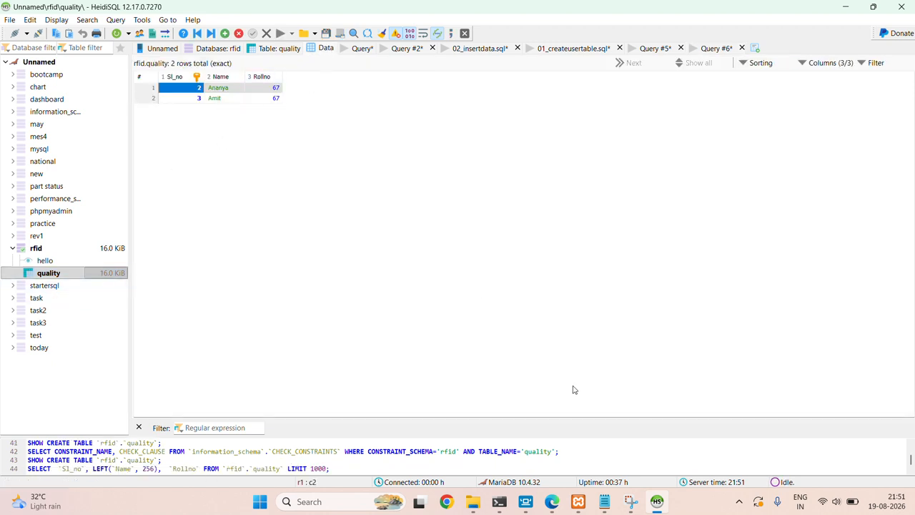
{"action": "left_click", "coordinate": [551, 504]}
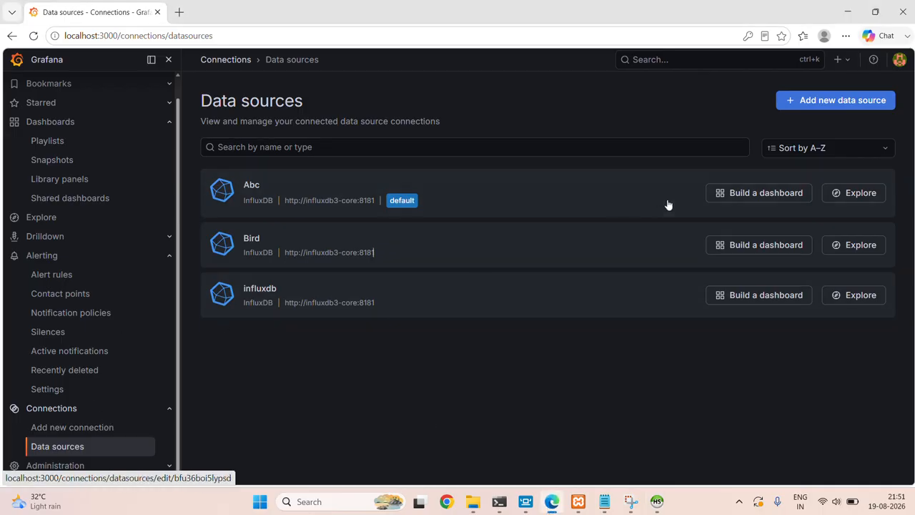
Add a new MySQL data source named mysql and put the cursor in Host URL.
{"action": "left_click", "coordinate": [862, 102]}
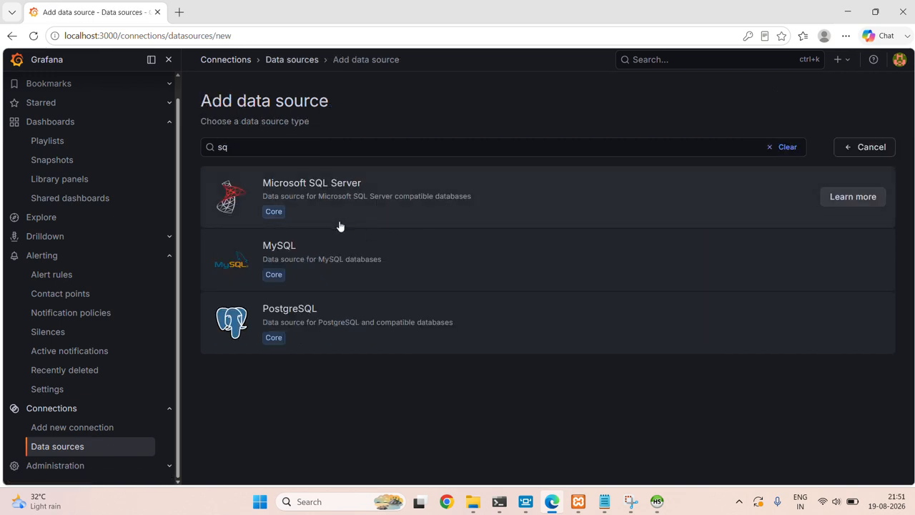
{"action": "left_click", "coordinate": [325, 261]}
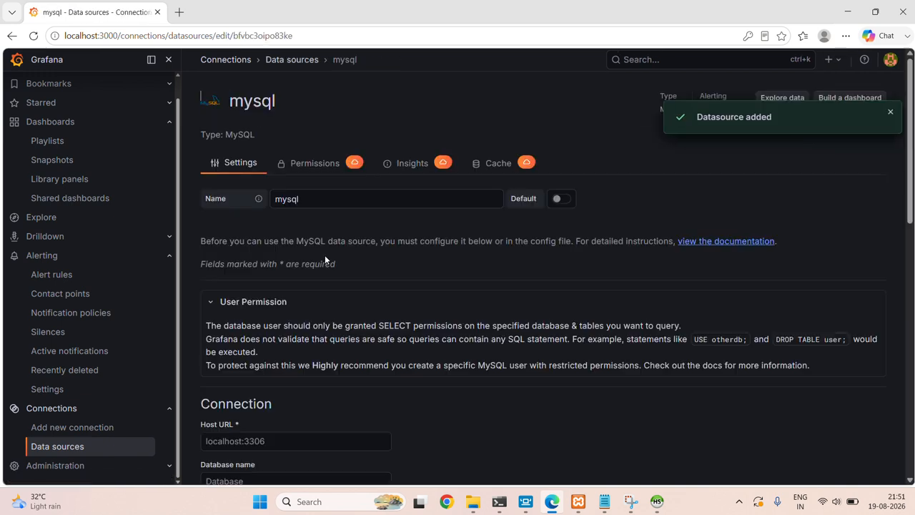
{"action": "left_click", "coordinate": [345, 201]}
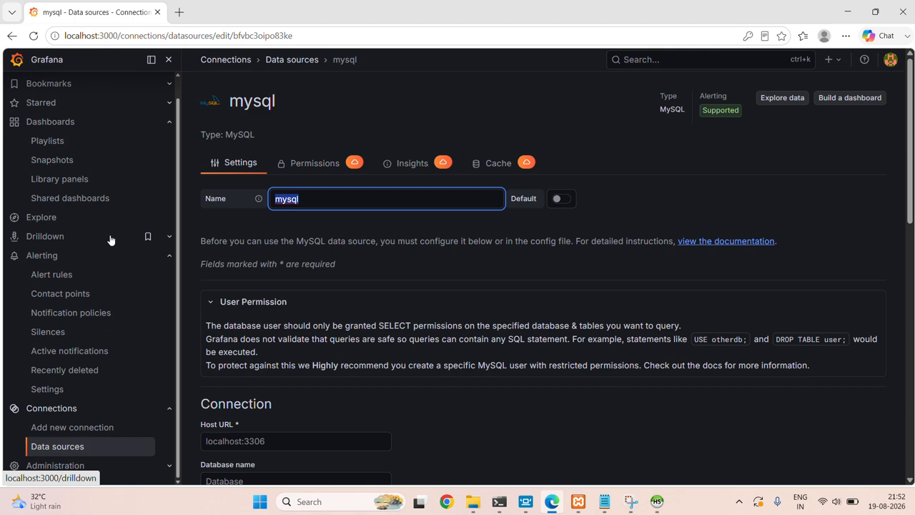
{"action": "scroll", "coordinate": [349, 378], "scroll_direction": "down", "scroll_amount": 3}
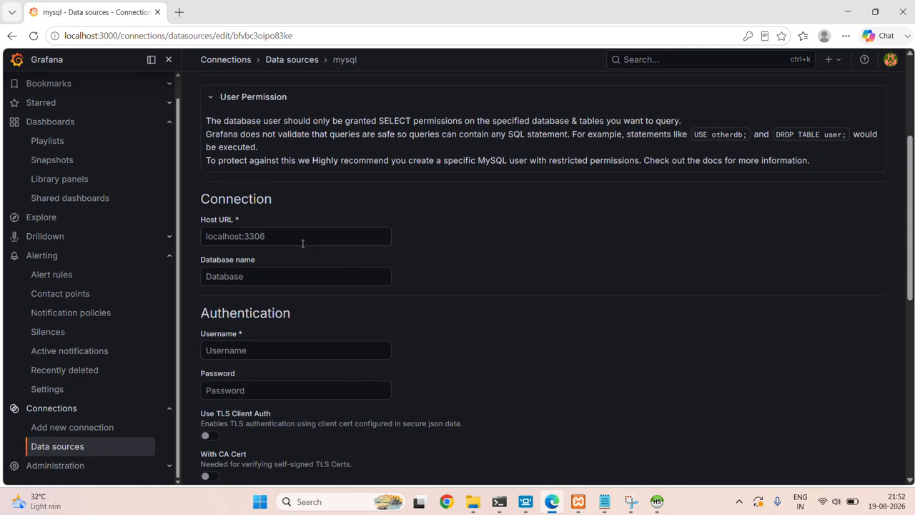
{"action": "left_click", "coordinate": [303, 243]}
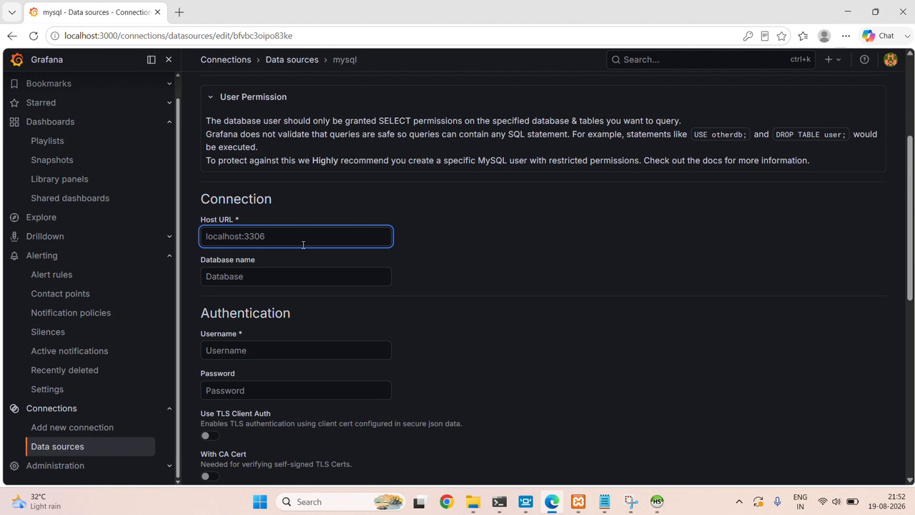
{"action": "scroll", "coordinate": [303, 246], "scroll_direction": "down", "scroll_amount": 1}
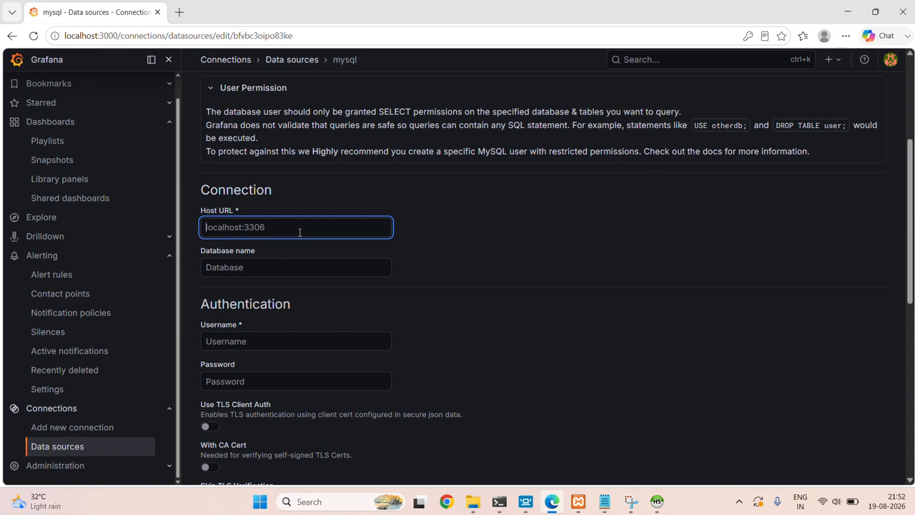
{"action": "mouse_move", "coordinate": [526, 501]}
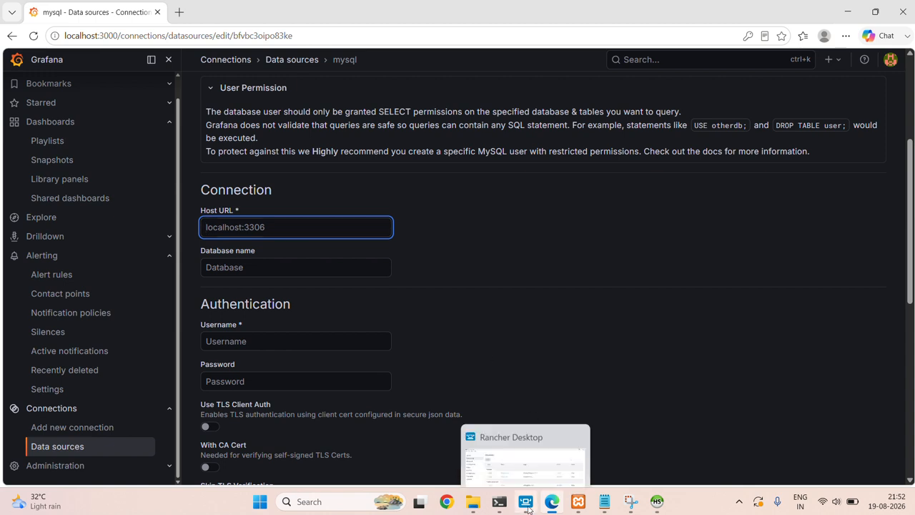
{"action": "left_click", "coordinate": [516, 462]}
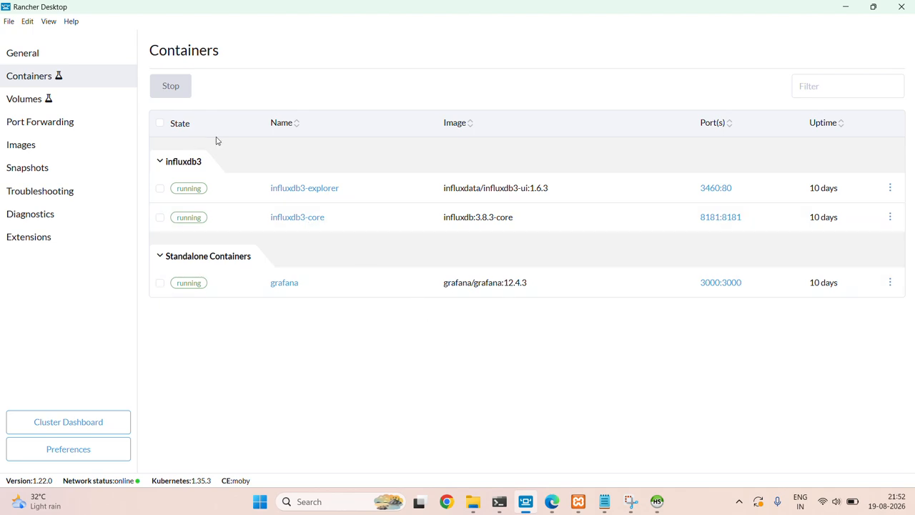
{"action": "left_click", "coordinate": [846, 8]}
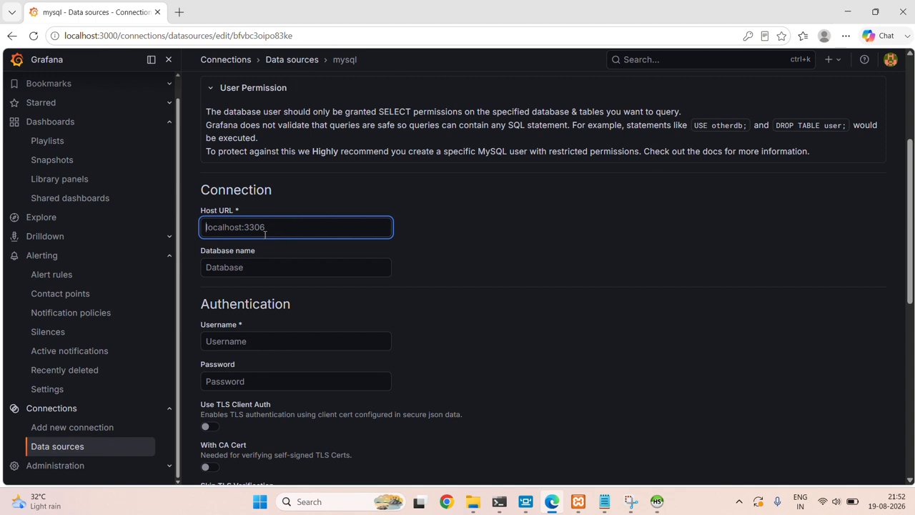
{"action": "type", "text": "h"}
{"action": "key", "text": "BackSpace"}
{"action": "left_click", "coordinate": [604, 501]}
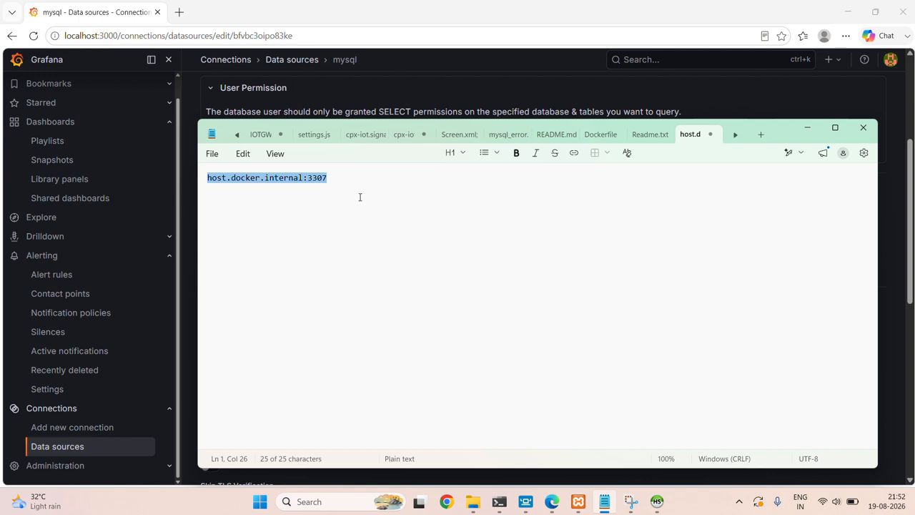
{"action": "left_click", "coordinate": [803, 130]}
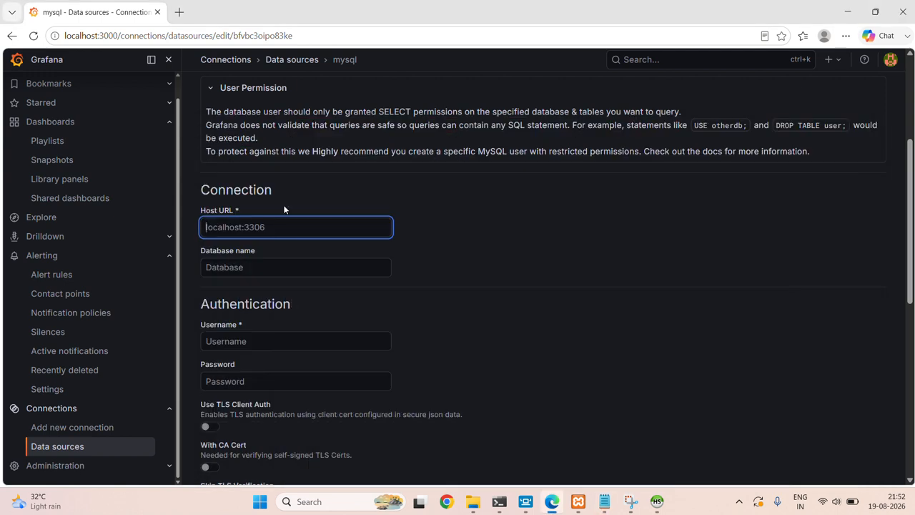
Set Host URL to host.docker.internal:3307 and the database name to rfid.
{"action": "type", "text": "host.docker.internal:3307"}
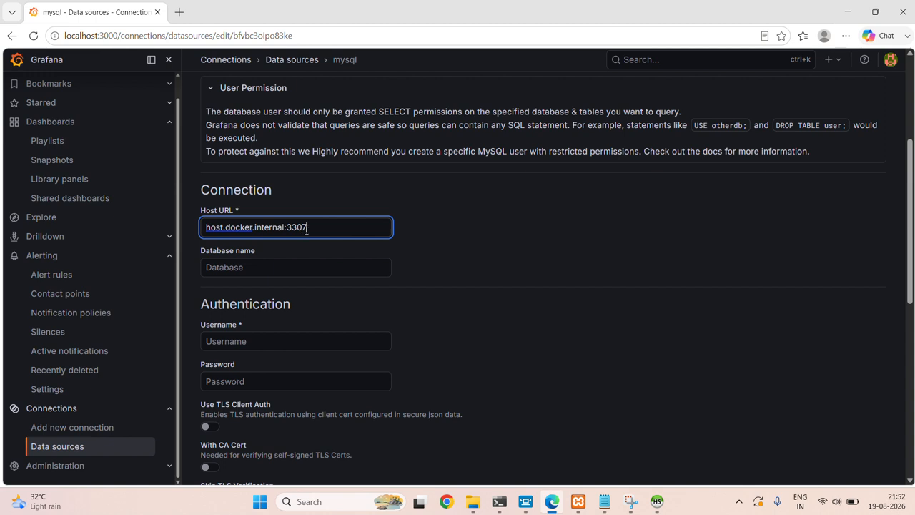
{"action": "left_click_drag", "start_coordinate": [311, 228], "coordinate": [290, 227]}
{"action": "left_click", "coordinate": [273, 269]}
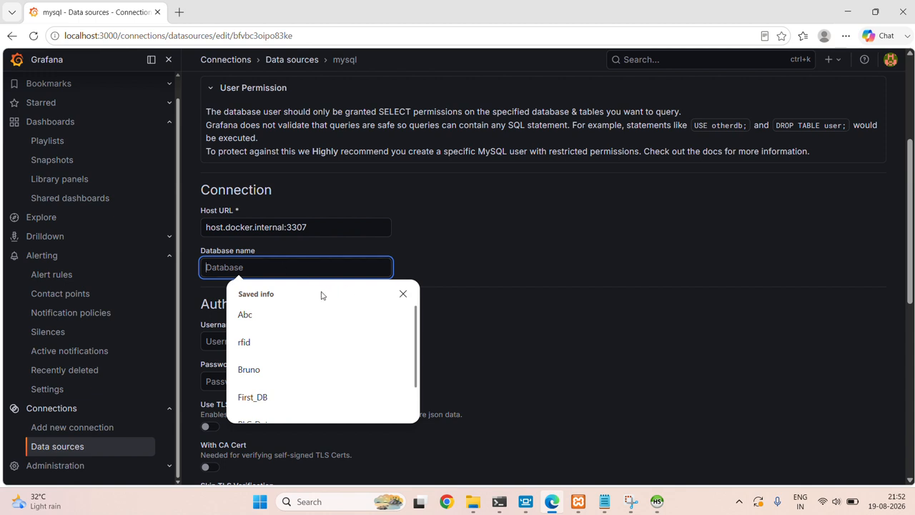
{"action": "left_click", "coordinate": [248, 347]}
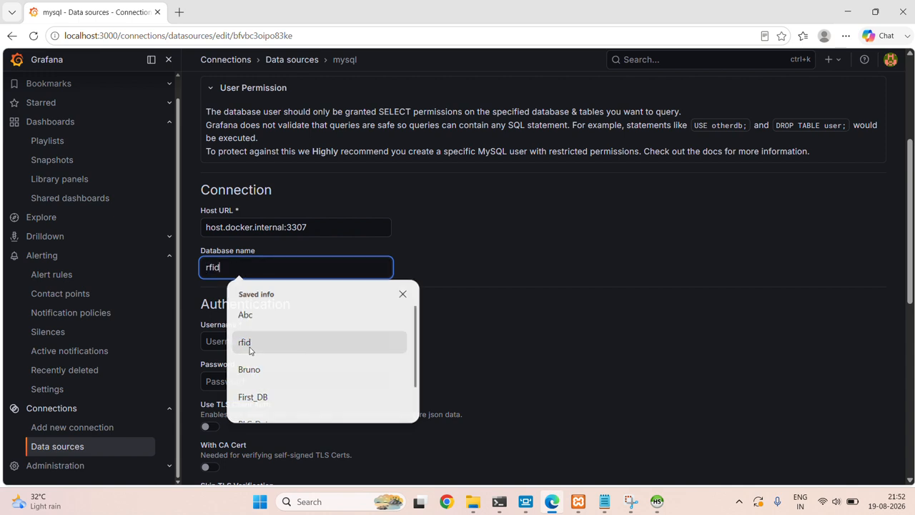
{"action": "scroll", "coordinate": [249, 347], "scroll_direction": "down", "scroll_amount": 1}
Enter the database username and password for the data source.
{"action": "left_click", "coordinate": [248, 270]}
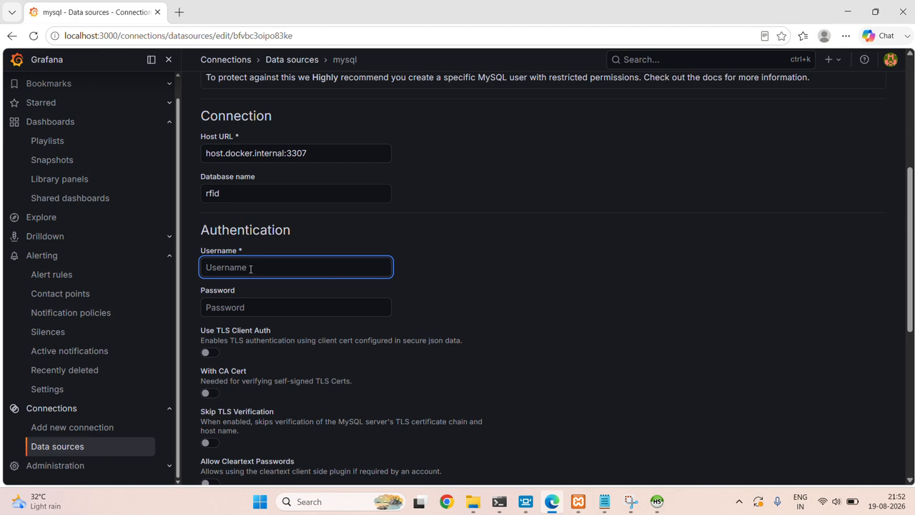
{"action": "type", "text": "g"}
{"action": "key", "text": "BackSpace"}
{"action": "type", "text": "grafana"}
{"action": "left_click", "coordinate": [269, 309]}
{"action": "type", "text": "gr"}
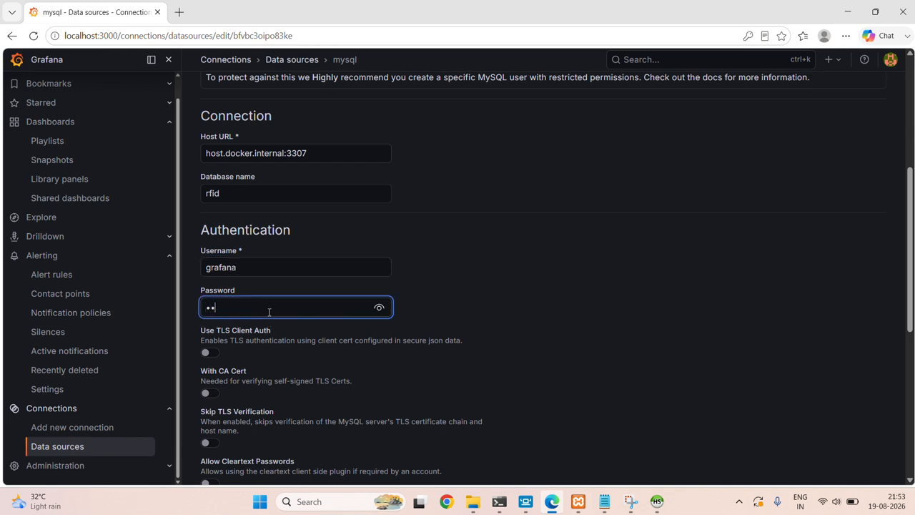
{"action": "type", "text": "afana"}
{"action": "left_click", "coordinate": [379, 308]}
{"action": "left_click", "coordinate": [380, 308]}
Save & test the mysql data source, getting Database Connection OK.
{"action": "left_click_drag", "start_coordinate": [438, 305], "coordinate": [450, 218]}
{"action": "scroll", "coordinate": [450, 218], "scroll_direction": "down", "scroll_amount": 2}
{"action": "left_click", "coordinate": [438, 295]}
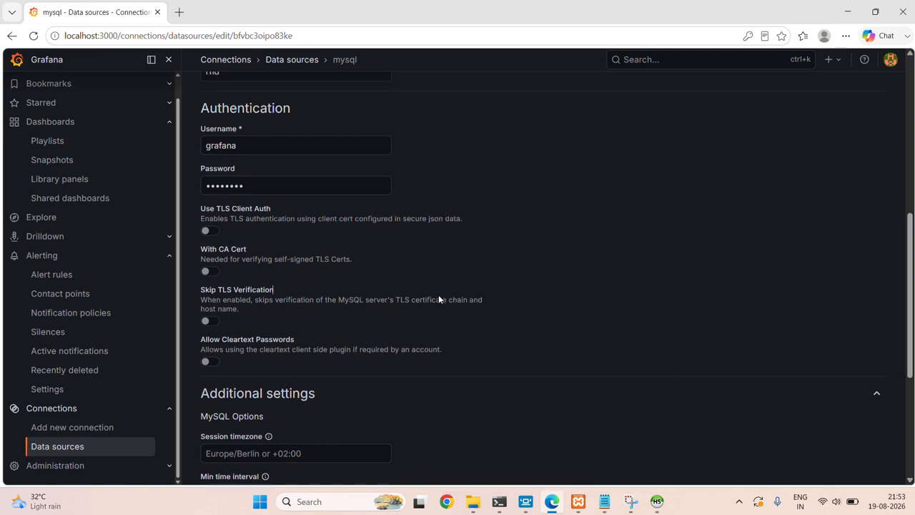
{"action": "scroll", "coordinate": [439, 294], "scroll_direction": "down", "scroll_amount": 4}
{"action": "scroll", "coordinate": [302, 450], "scroll_direction": "up", "scroll_amount": 1}
{"action": "left_click", "coordinate": [303, 455]}
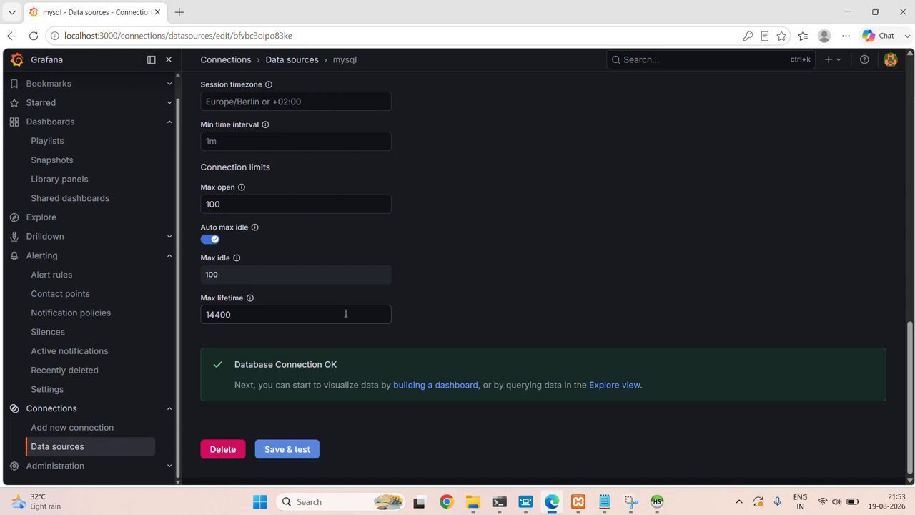
{"action": "scroll", "coordinate": [336, 312], "scroll_direction": "up", "scroll_amount": 1}
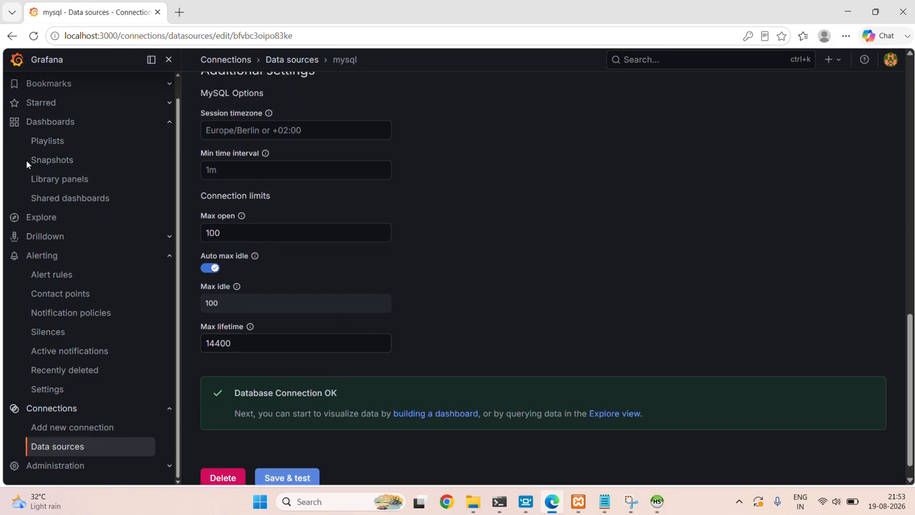
Open the New dashboard and duplicate its Sensor panel.
{"action": "left_click", "coordinate": [55, 122]}
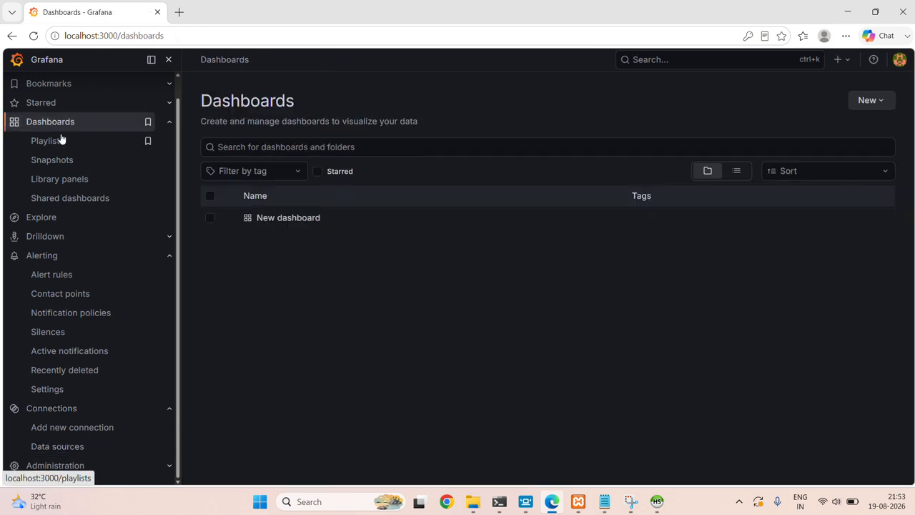
{"action": "left_click", "coordinate": [313, 217]}
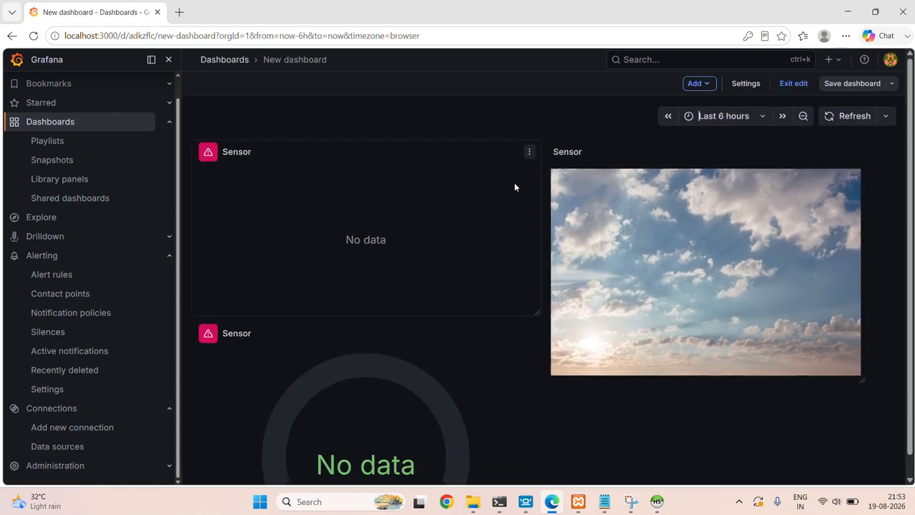
{"action": "left_click", "coordinate": [529, 151]}
{"action": "mouse_move", "coordinate": [476, 273]}
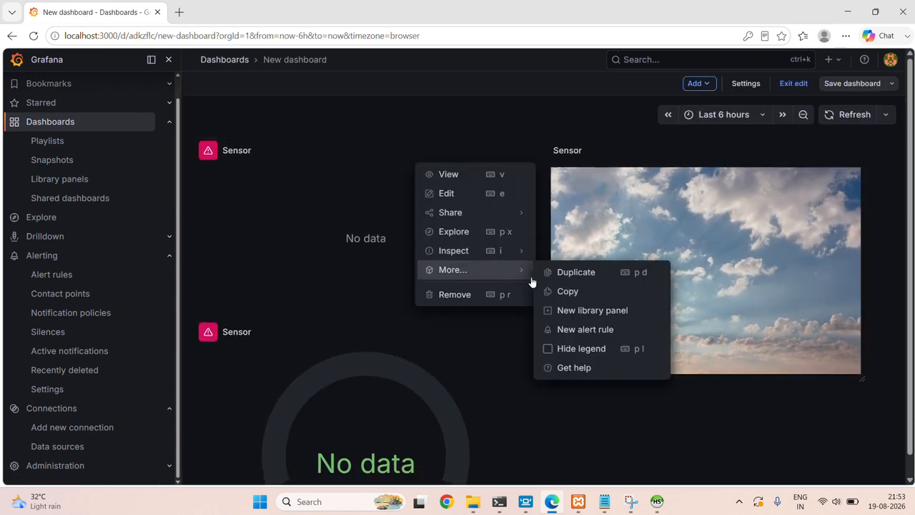
{"action": "left_click", "coordinate": [565, 273]}
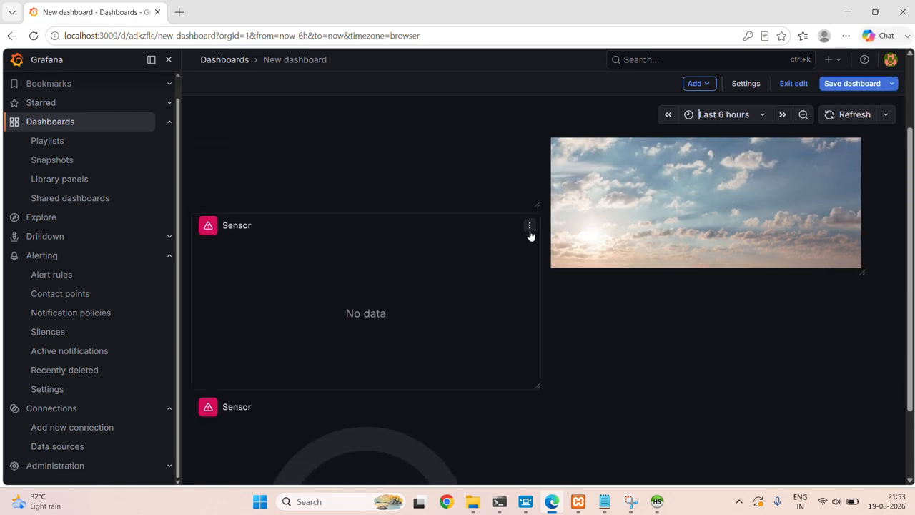
Edit the duplicated Sensor panel to query the quality table from the mysql data source.
{"action": "left_click", "coordinate": [529, 227]}
{"action": "left_click", "coordinate": [461, 267]}
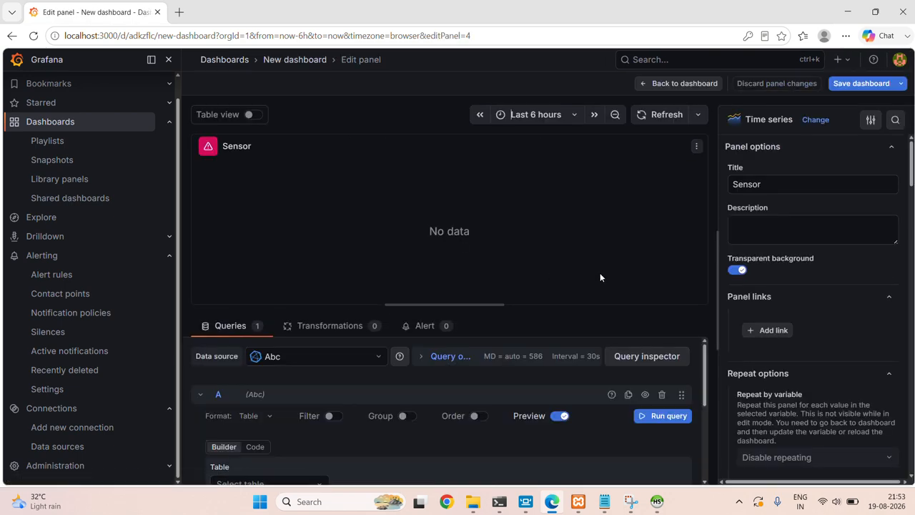
{"action": "left_click", "coordinate": [313, 357]}
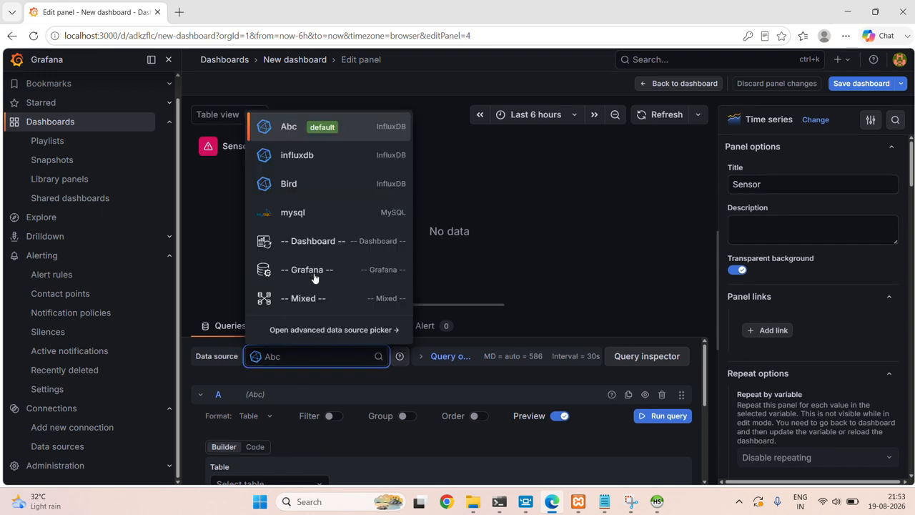
{"action": "left_click", "coordinate": [303, 213]}
{"action": "scroll", "coordinate": [308, 390], "scroll_direction": "down", "scroll_amount": 3}
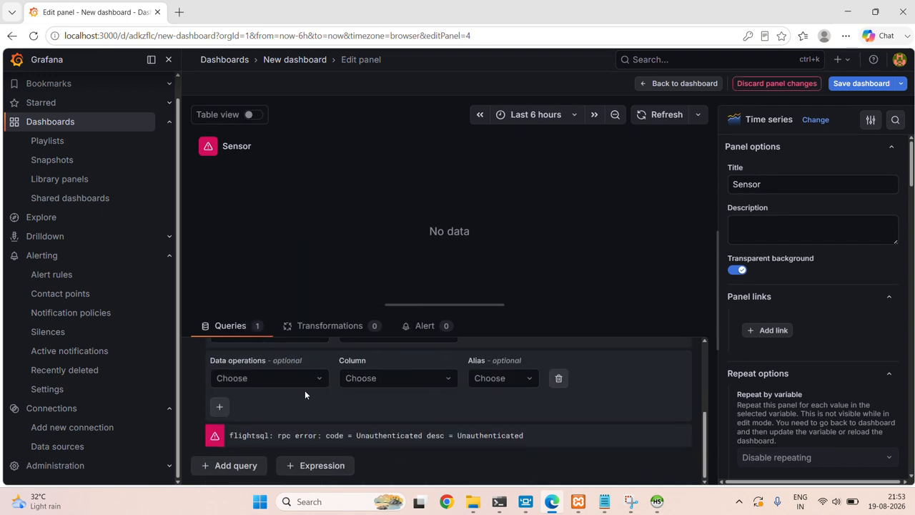
{"action": "scroll", "coordinate": [311, 391], "scroll_direction": "up", "scroll_amount": 1}
{"action": "left_click", "coordinate": [389, 419]}
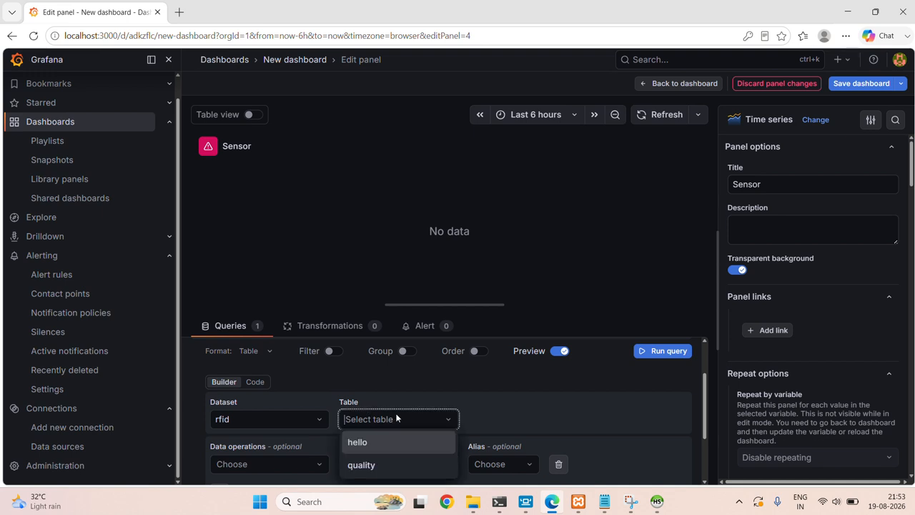
{"action": "left_click", "coordinate": [361, 464]}
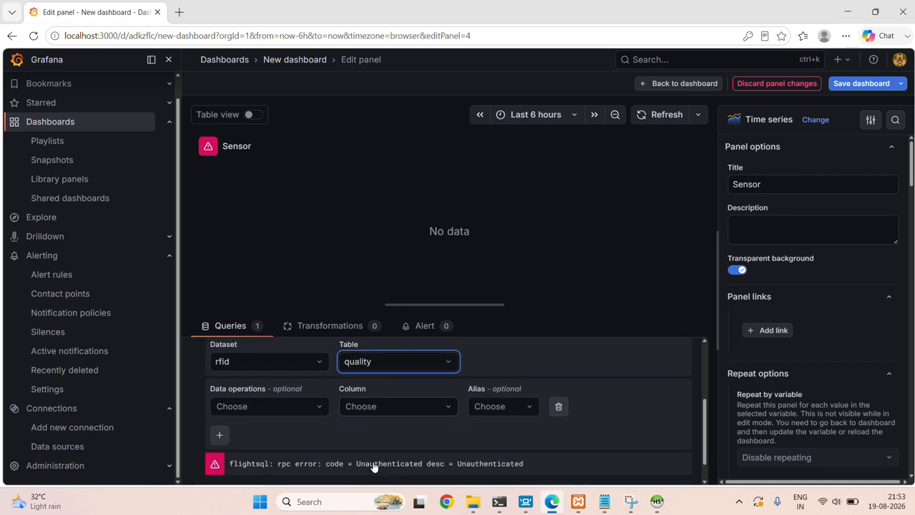
Change the query column from Name to * so it reads SELECT * FROM rfid.quality.
{"action": "left_click", "coordinate": [385, 410]}
{"action": "left_click", "coordinate": [378, 334]}
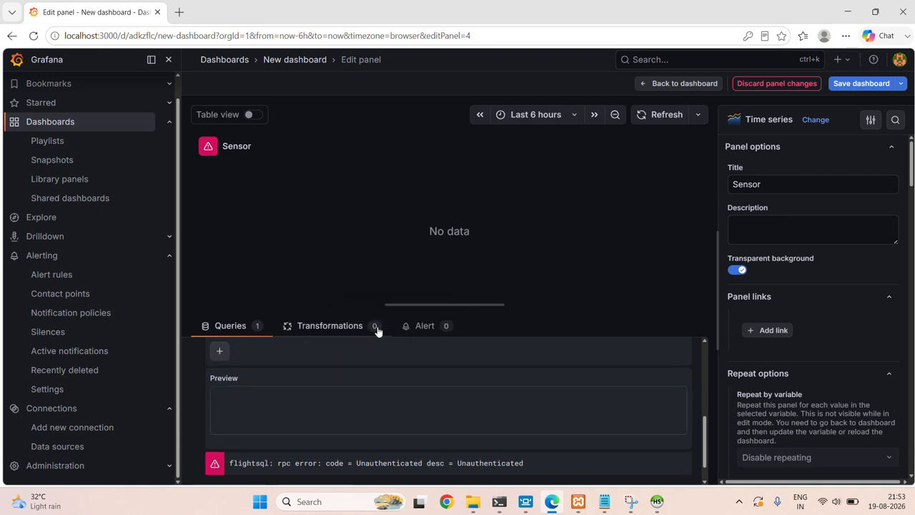
{"action": "scroll", "coordinate": [377, 427], "scroll_direction": "down", "scroll_amount": 1}
{"action": "scroll", "coordinate": [378, 427], "scroll_direction": "up", "scroll_amount": 1}
{"action": "scroll", "coordinate": [377, 427], "scroll_direction": "down", "scroll_amount": 1}
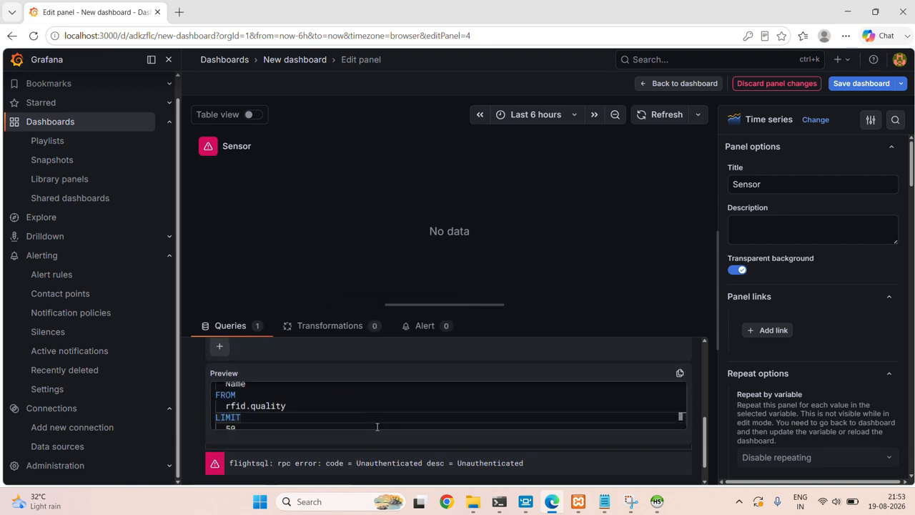
{"action": "scroll", "coordinate": [377, 426], "scroll_direction": "up", "scroll_amount": 1}
{"action": "scroll", "coordinate": [437, 364], "scroll_direction": "up", "scroll_amount": 3}
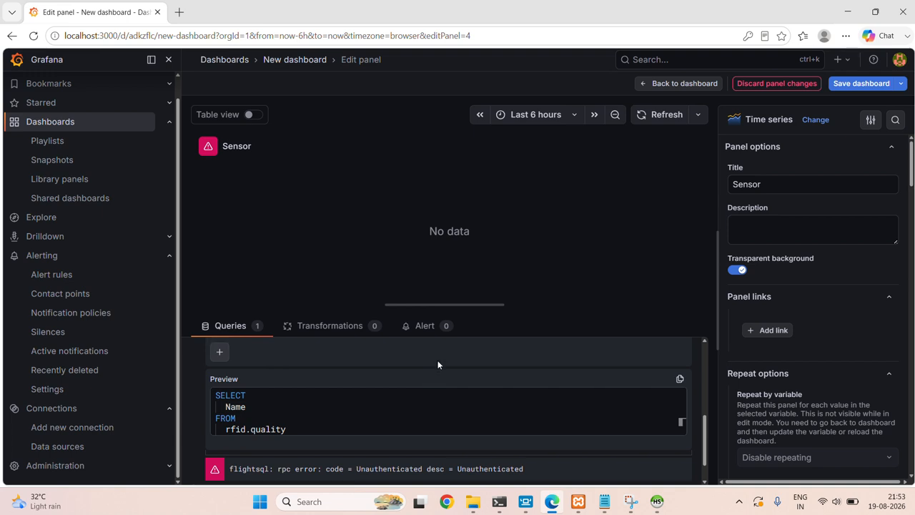
{"action": "left_click", "coordinate": [432, 435]}
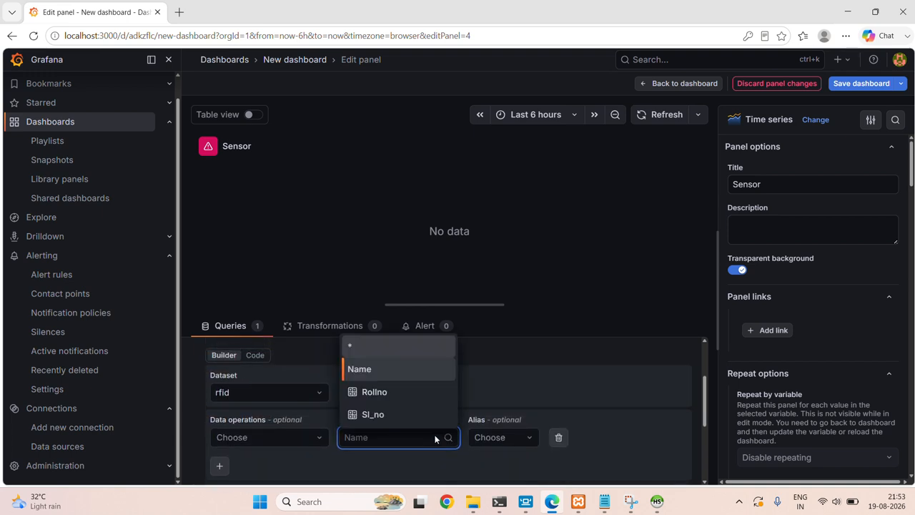
{"action": "left_click", "coordinate": [390, 351]}
{"action": "scroll", "coordinate": [409, 355], "scroll_direction": "down", "scroll_amount": 1}
{"action": "scroll", "coordinate": [526, 420], "scroll_direction": "down", "scroll_amount": 2}
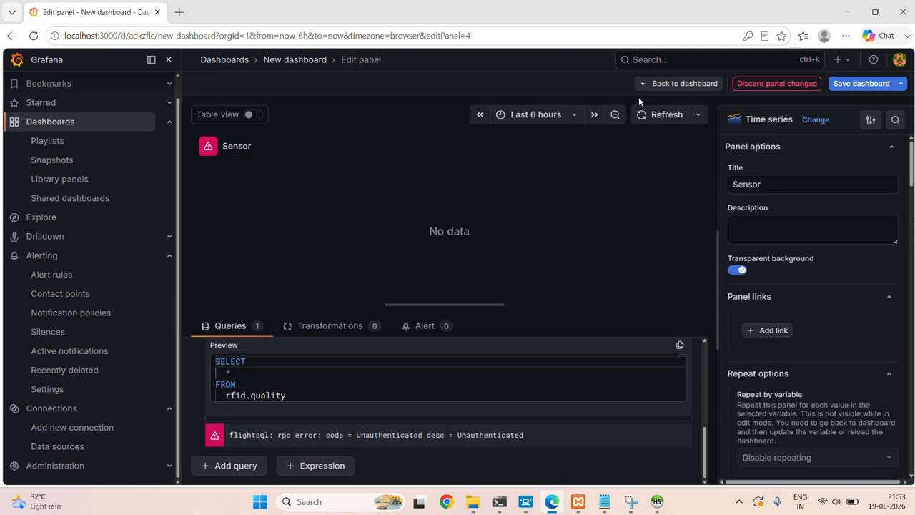
Refresh the query, enable Table view and switch the visualization from Time series to Table.
{"action": "left_click", "coordinate": [653, 119]}
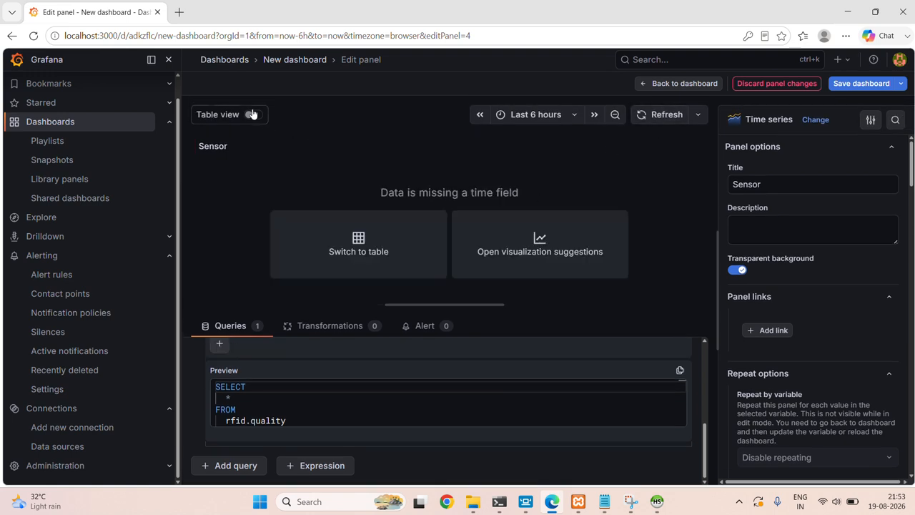
{"action": "left_click", "coordinate": [253, 116]}
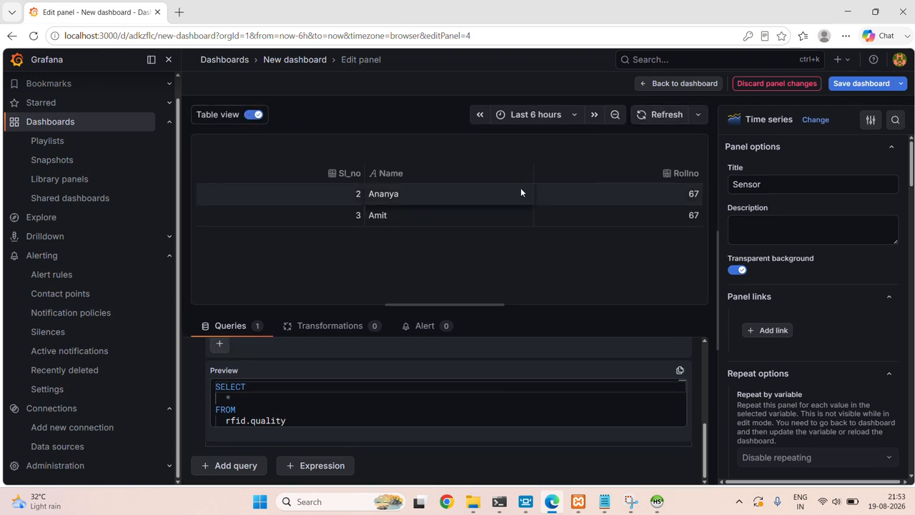
{"action": "left_click", "coordinate": [815, 120]}
{"action": "scroll", "coordinate": [788, 266], "scroll_direction": "down", "scroll_amount": 1}
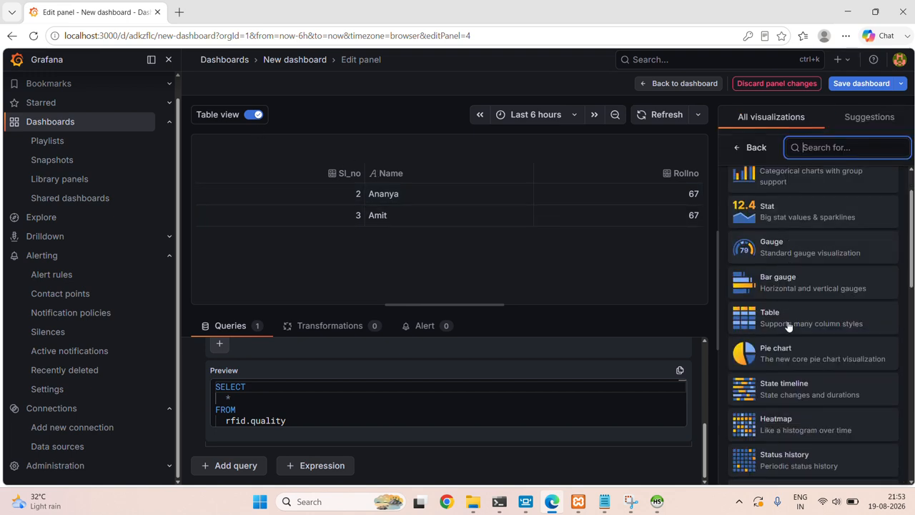
{"action": "left_click", "coordinate": [788, 322]}
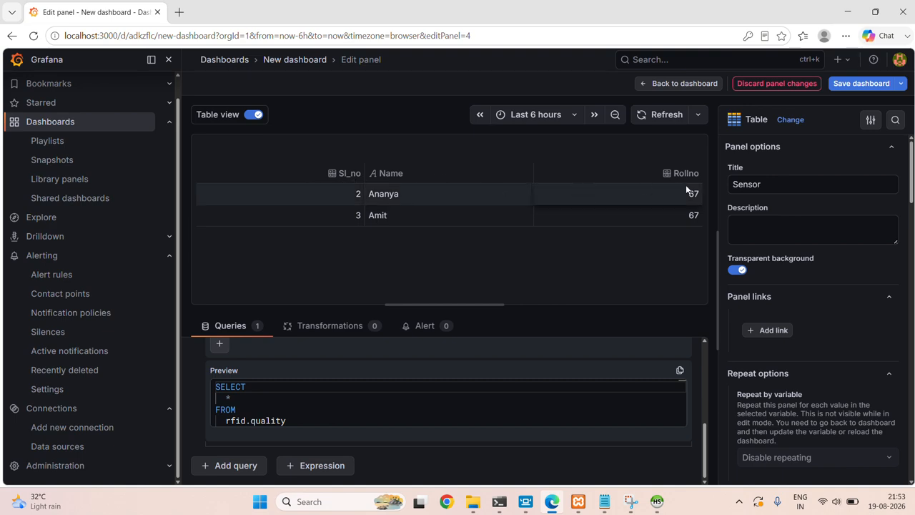
{"action": "left_click", "coordinate": [657, 500]}
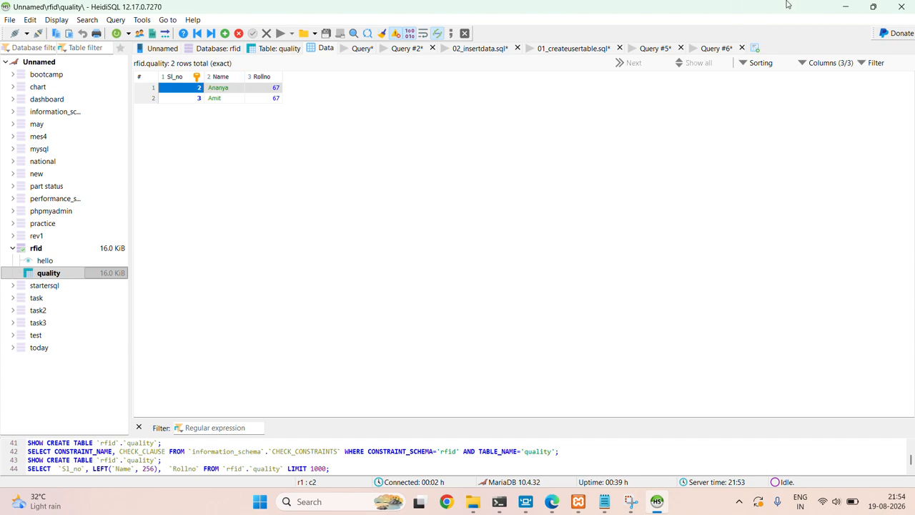
{"action": "left_click", "coordinate": [848, 6]}
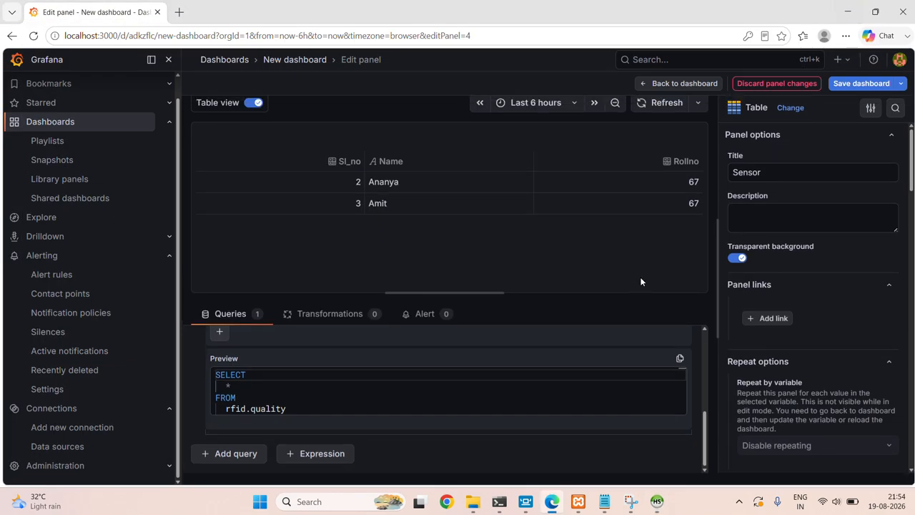
Save the New dashboard, return to it, and open the Sensor table panel's menu.
{"action": "scroll", "coordinate": [786, 347], "scroll_direction": "down", "scroll_amount": 3}
{"action": "scroll", "coordinate": [786, 348], "scroll_direction": "down", "scroll_amount": 3}
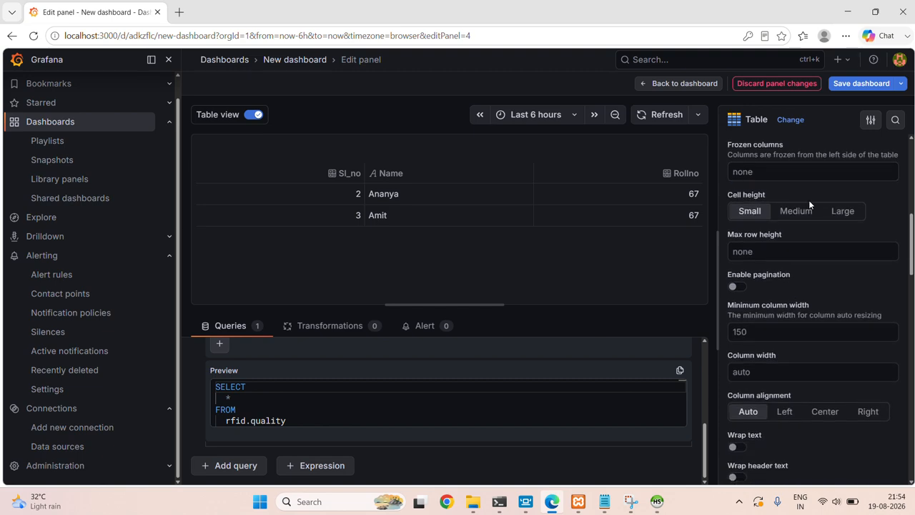
{"action": "scroll", "coordinate": [810, 205], "scroll_direction": "down", "scroll_amount": 3}
{"action": "left_click", "coordinate": [862, 84]}
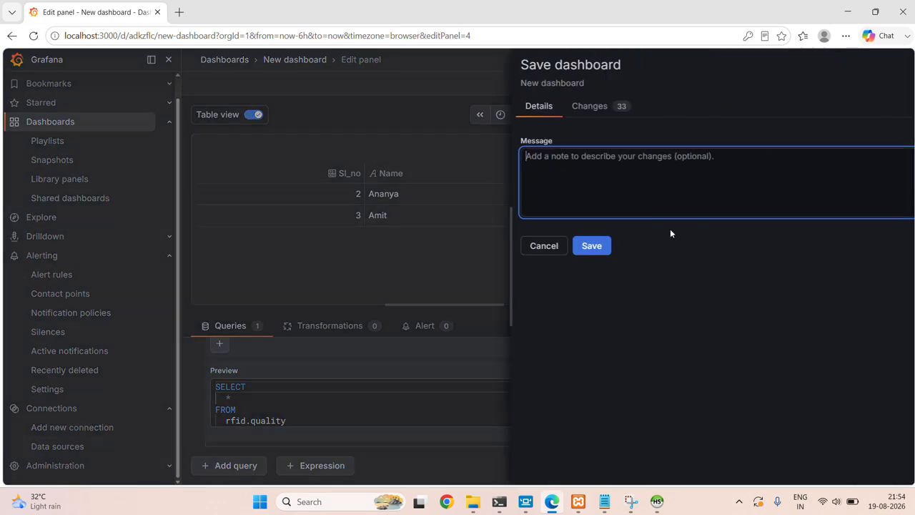
{"action": "left_click", "coordinate": [538, 249]}
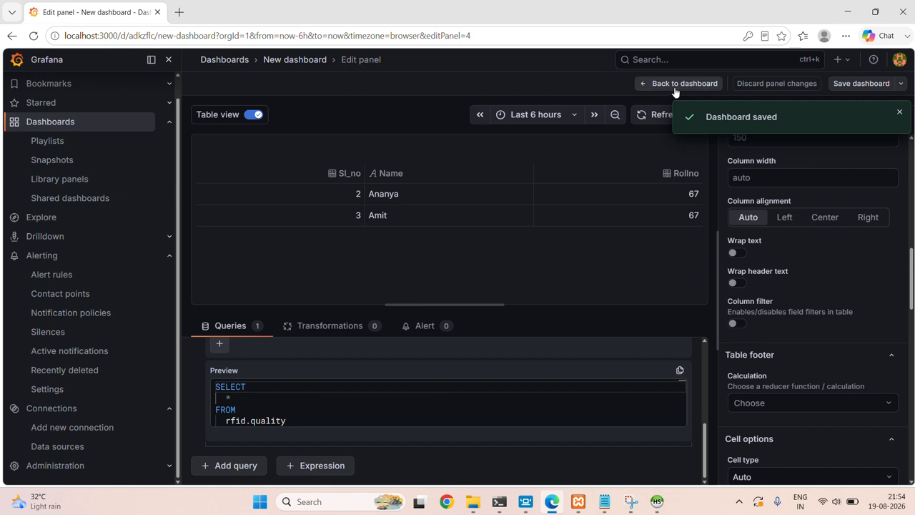
{"action": "left_click", "coordinate": [675, 85]}
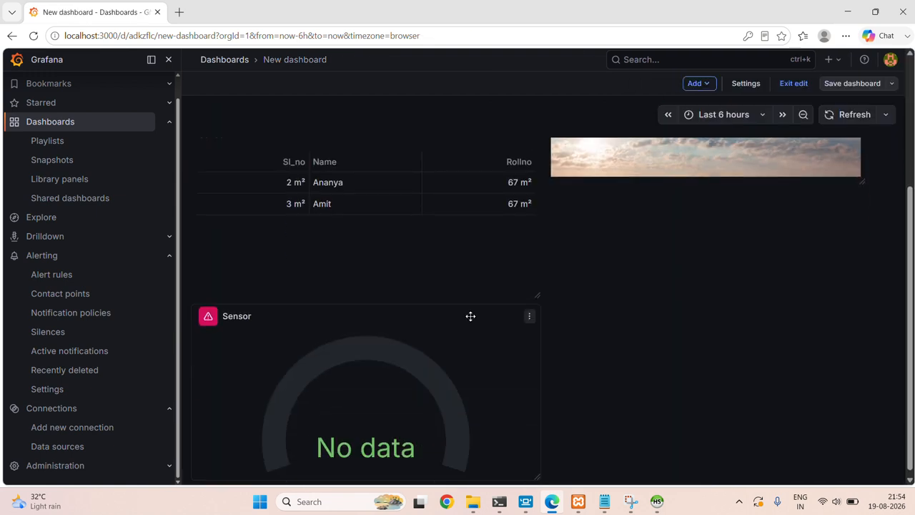
{"action": "scroll", "coordinate": [500, 167], "scroll_direction": "up", "scroll_amount": 1}
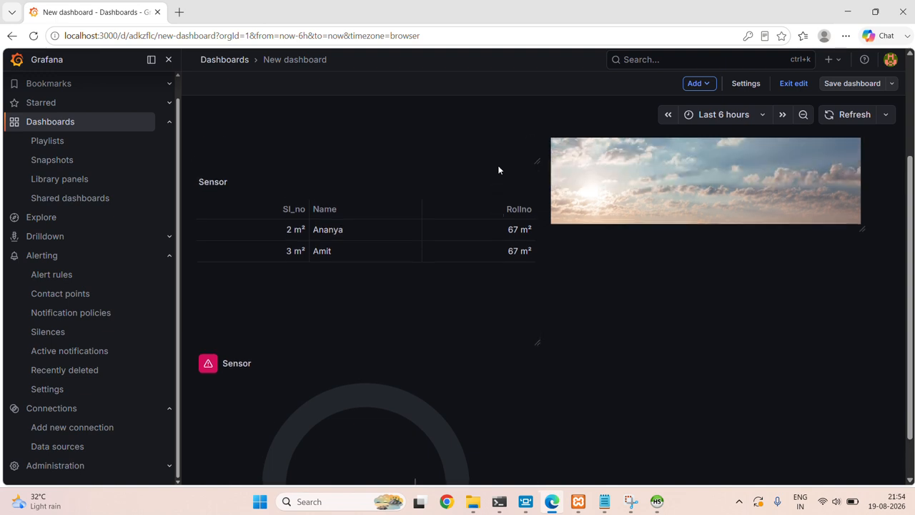
{"action": "left_click", "coordinate": [529, 185]}
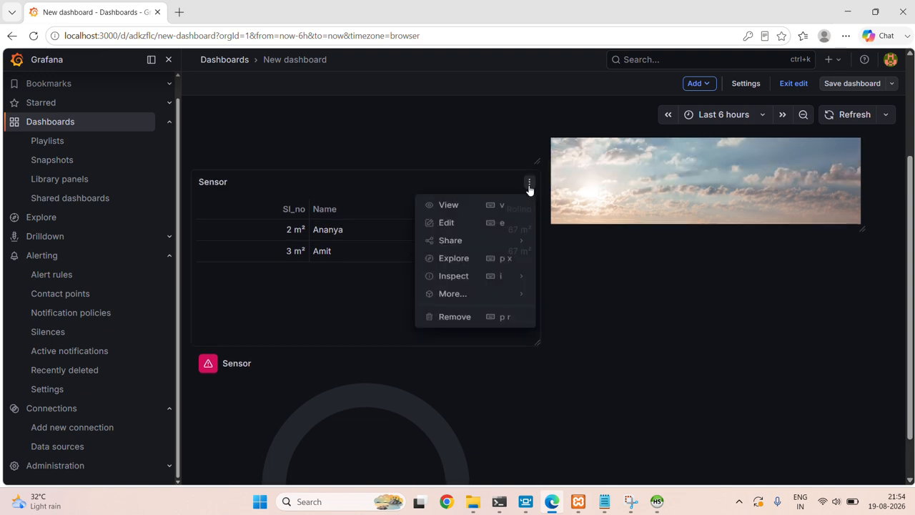
Clear the Sensor panel's m² Unit under Standard options and save the dashboard.
{"action": "left_click", "coordinate": [452, 225]}
{"action": "scroll", "coordinate": [817, 343], "scroll_direction": "down", "scroll_amount": 15}
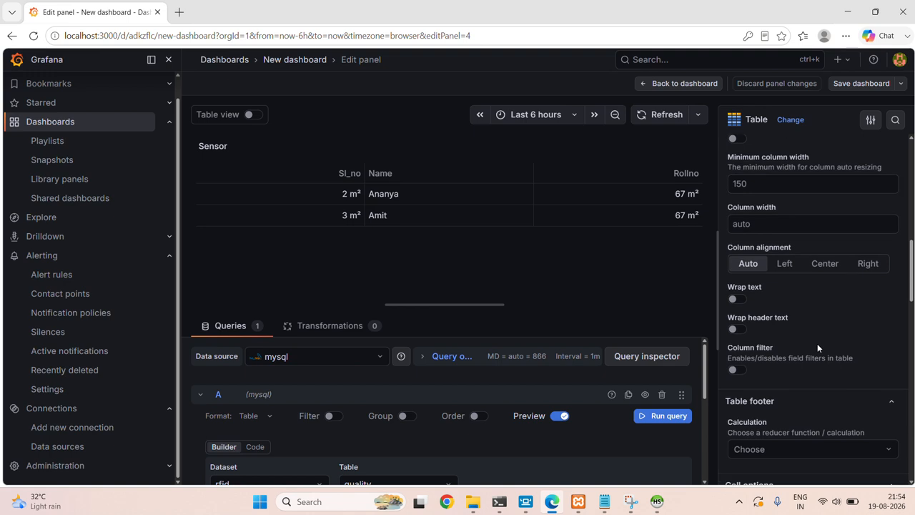
{"action": "scroll", "coordinate": [817, 343], "scroll_direction": "down", "scroll_amount": 3}
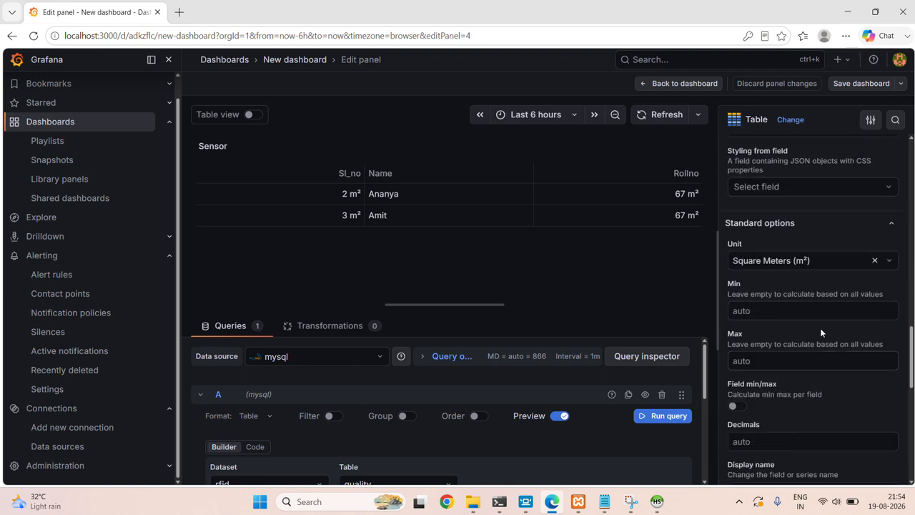
{"action": "left_click", "coordinate": [873, 260]}
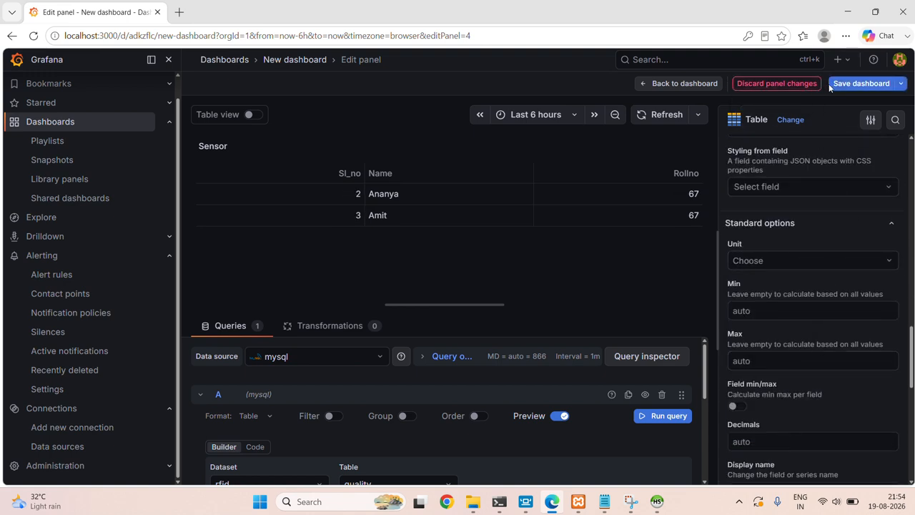
{"action": "left_click", "coordinate": [861, 83]}
{"action": "left_click", "coordinate": [545, 247]}
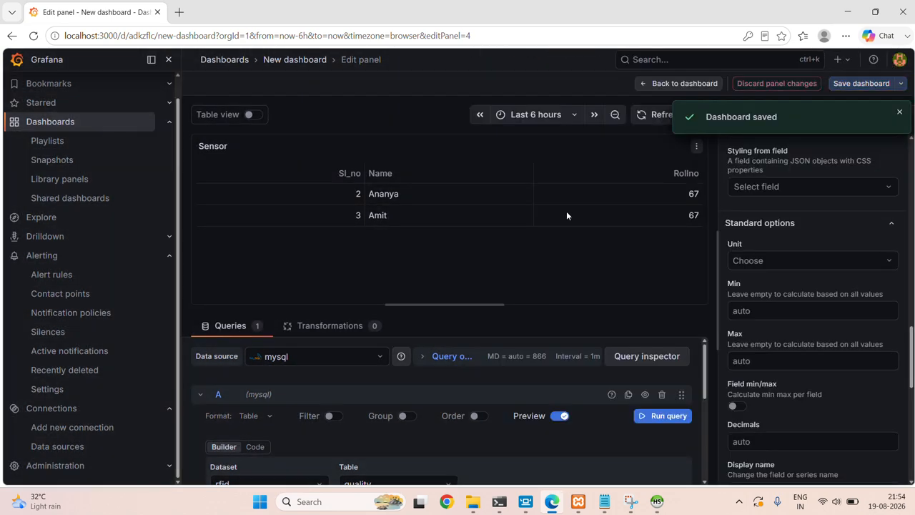
Leave the panel editor to view the Sensor table's unitless Sl_no, Name and Rollno rows.
{"action": "left_click", "coordinate": [662, 84]}
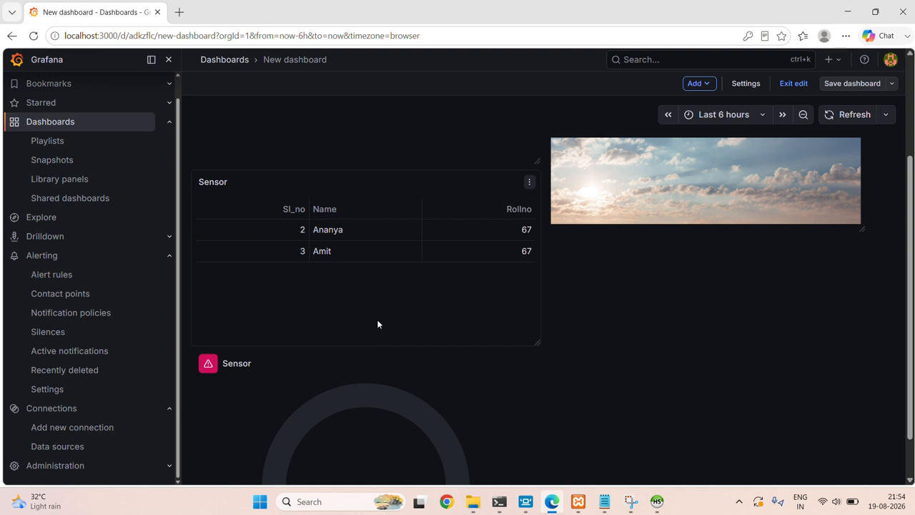
{"action": "scroll", "coordinate": [377, 324], "scroll_direction": "down", "scroll_amount": 1}
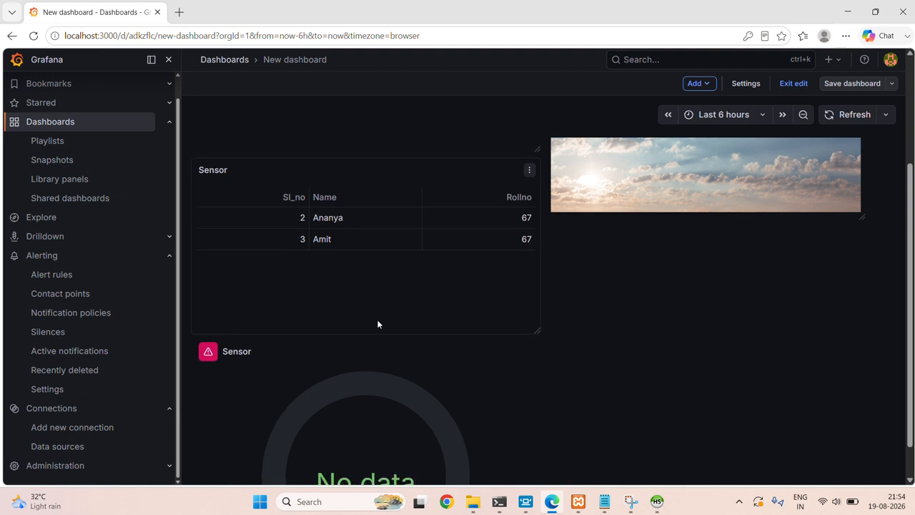